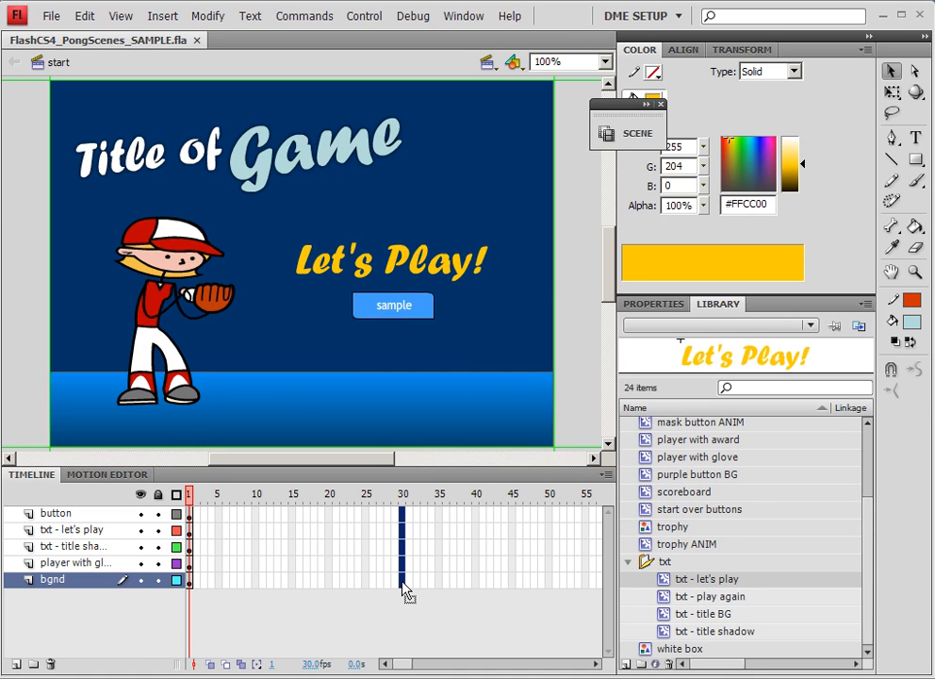
Step: Extend all five layers to frame 30, check the span and clear the selection on the stage
right_click(403, 586)
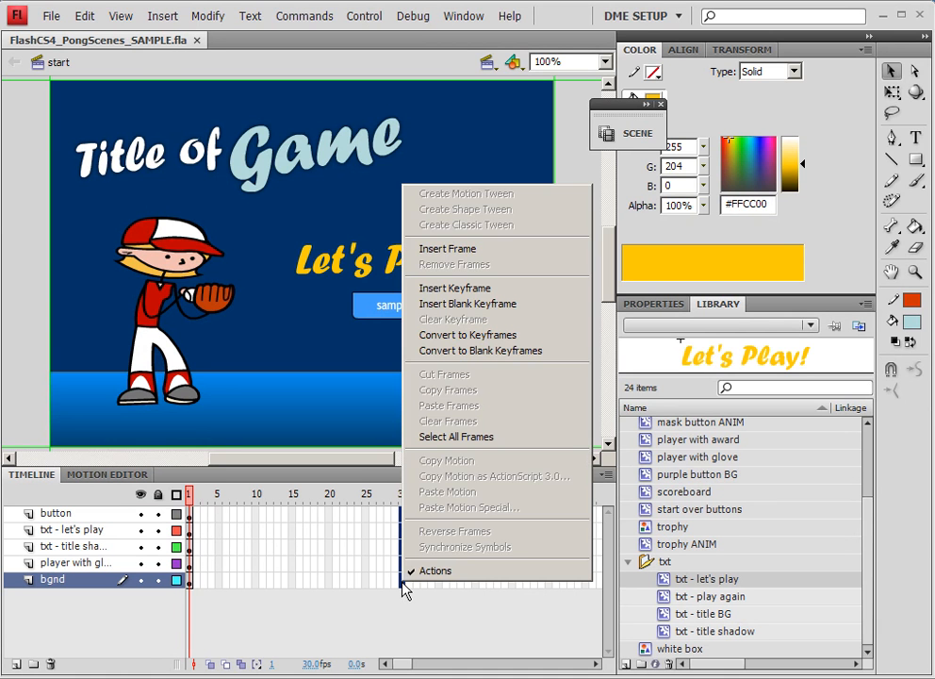
click(438, 247)
drag(404, 493, 179, 518)
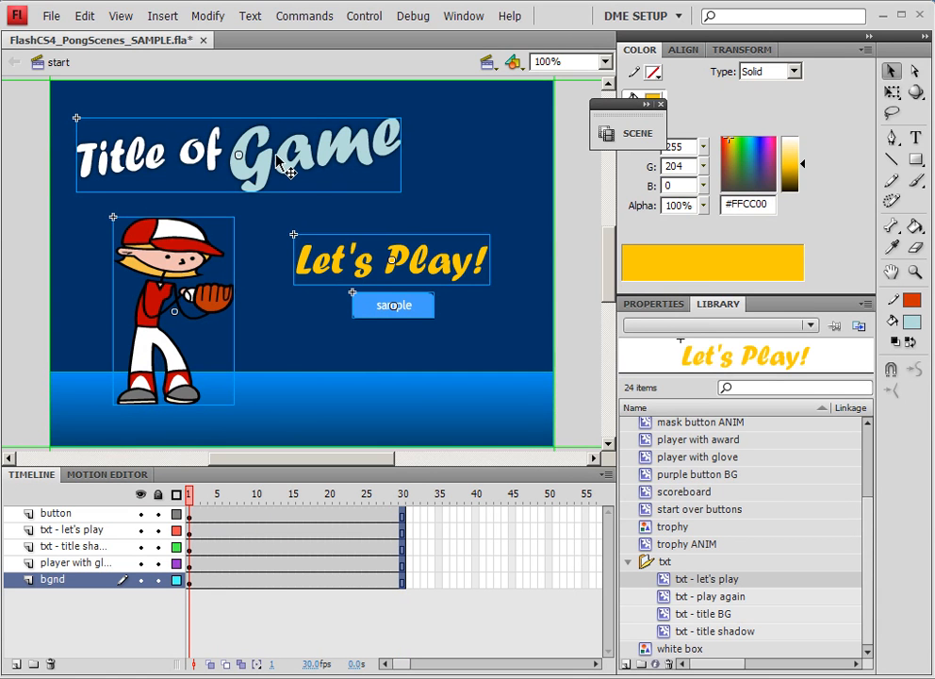
click(42, 148)
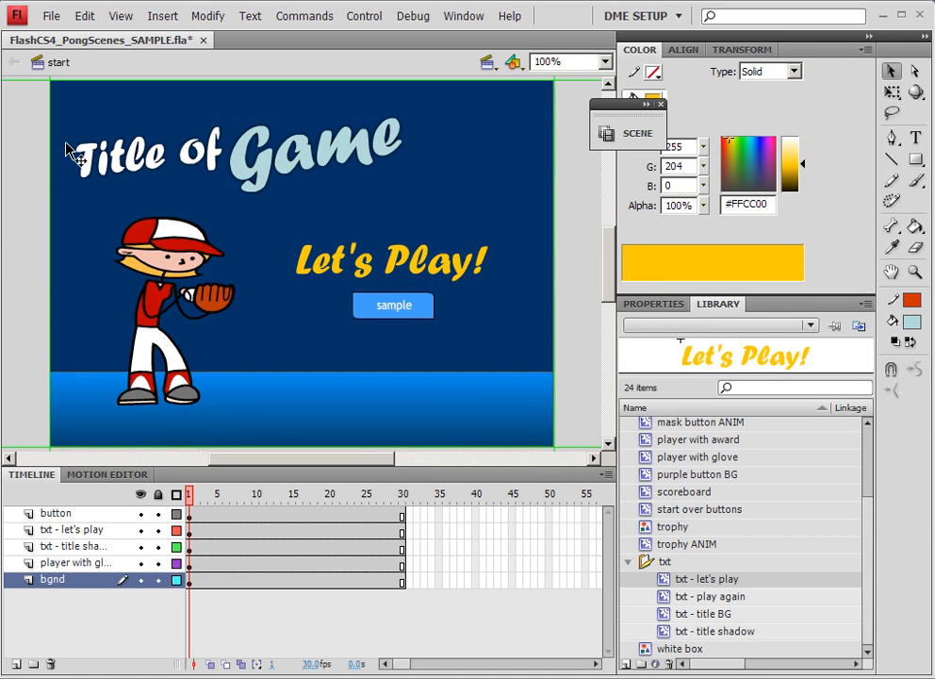
Step: Shift the Title of Game text slightly right and create a motion tween on its layer
click(245, 160)
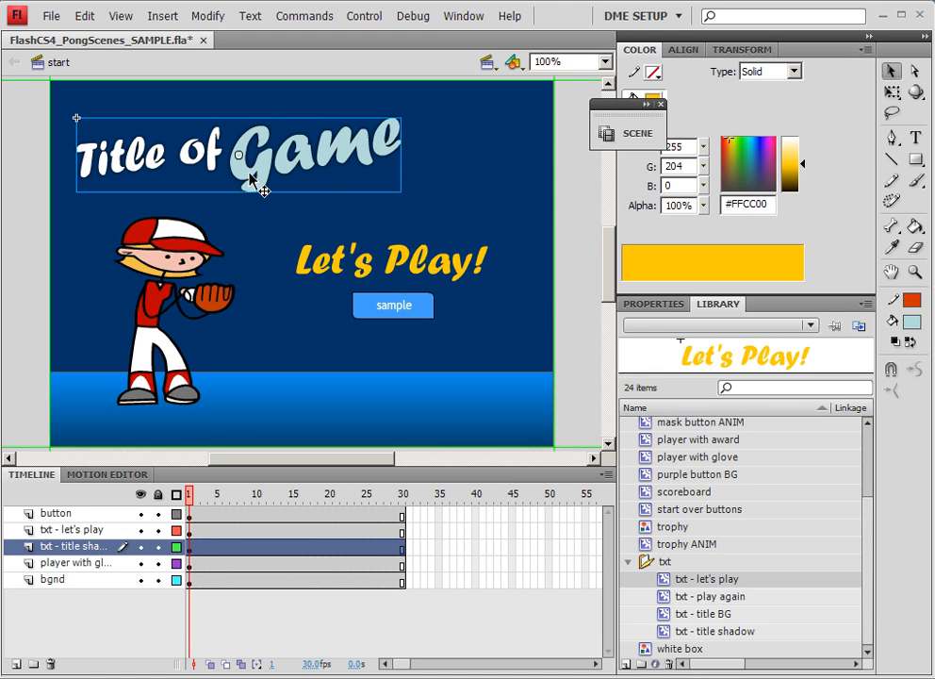
drag(250, 178, 268, 181)
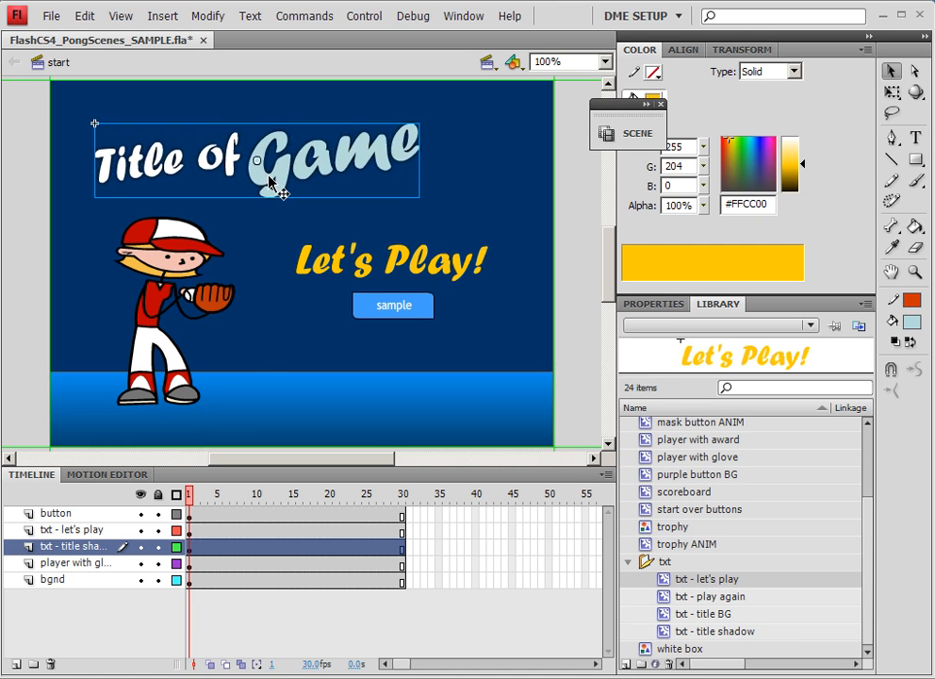
right_click(230, 546)
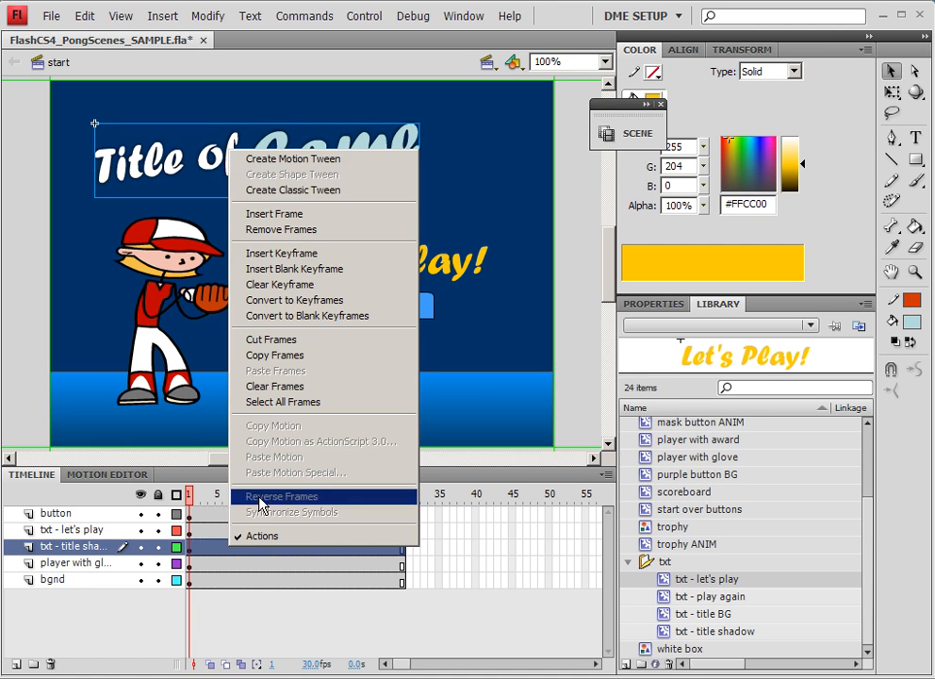
click(272, 162)
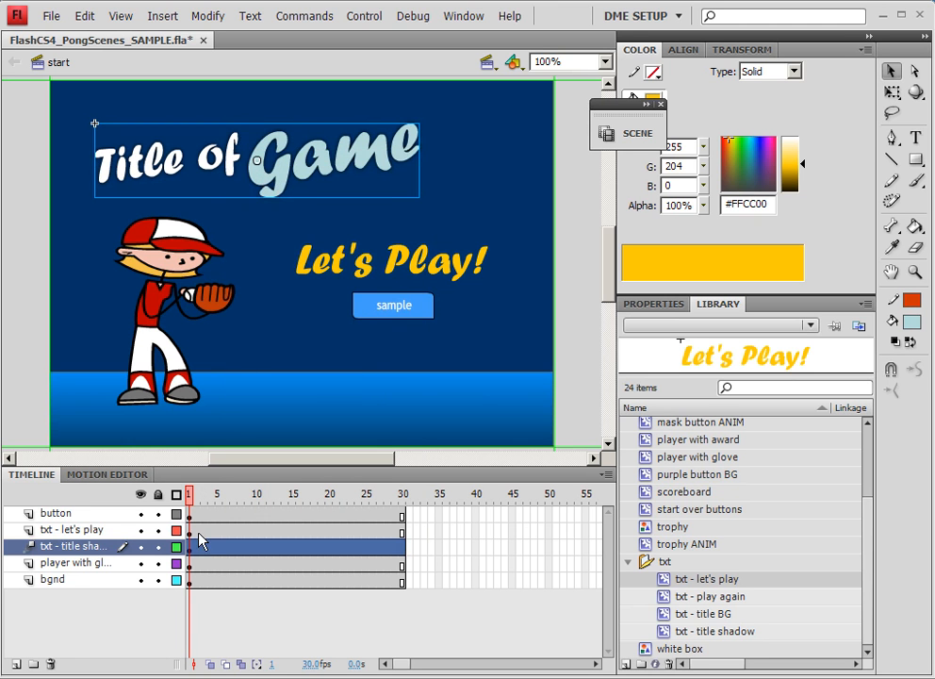
mouse_move(173, 168)
mouse_down()
mouse_move(177, 150)
mouse_move(177, 164)
mouse_up()
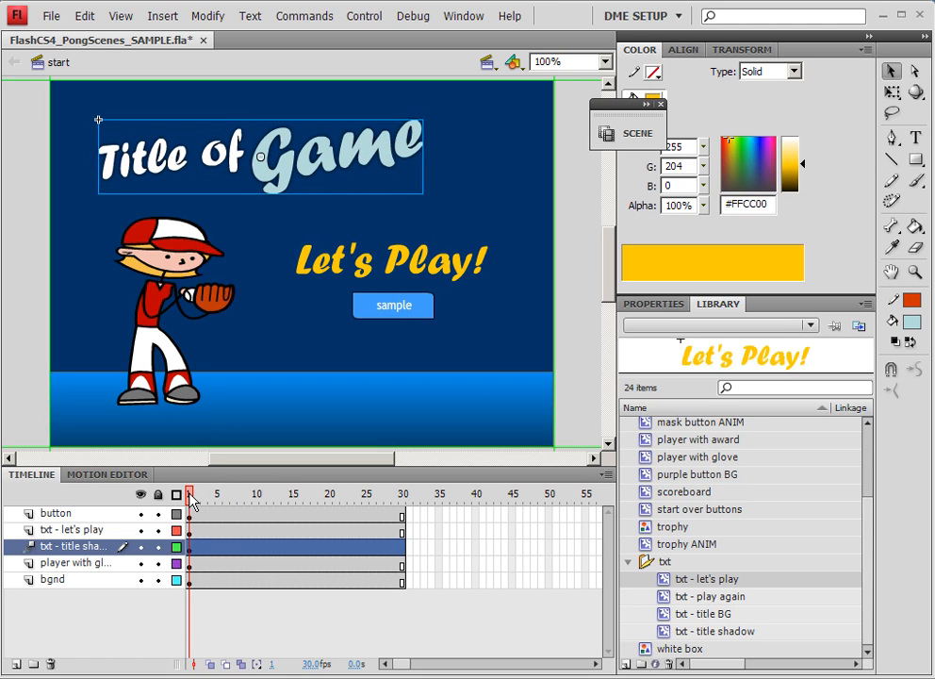
Step: Try moving the title slightly down at frame 17, preview the motion and undo that move
drag(190, 494, 307, 496)
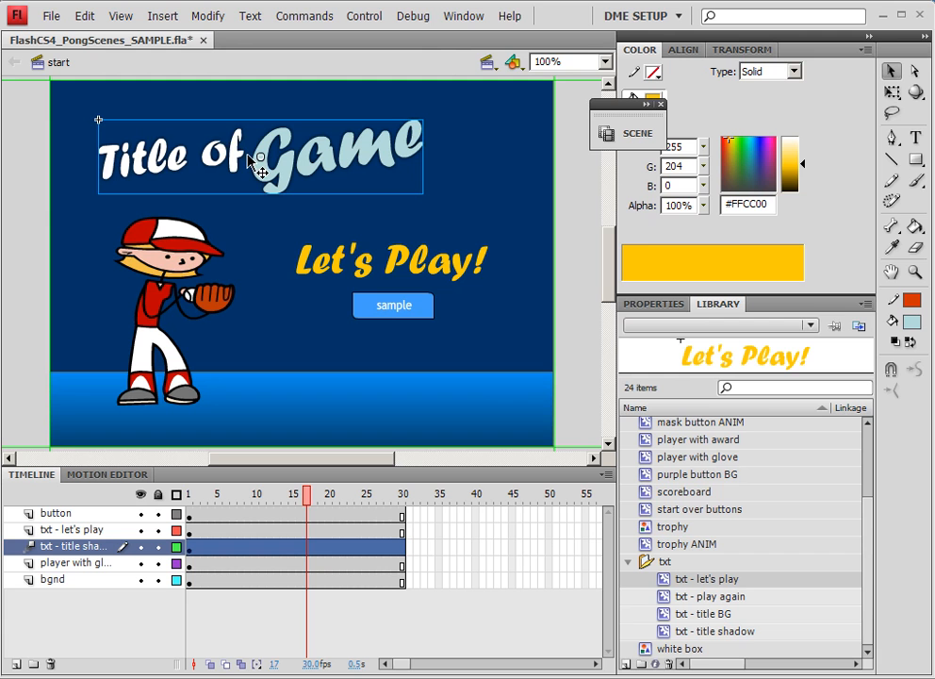
drag(265, 171, 267, 180)
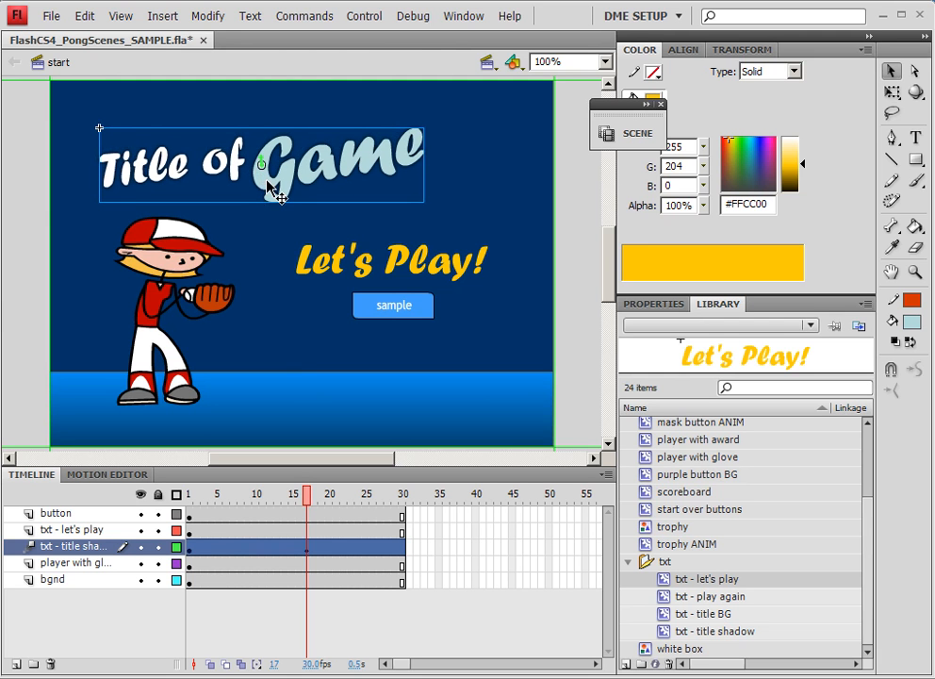
key(Return)
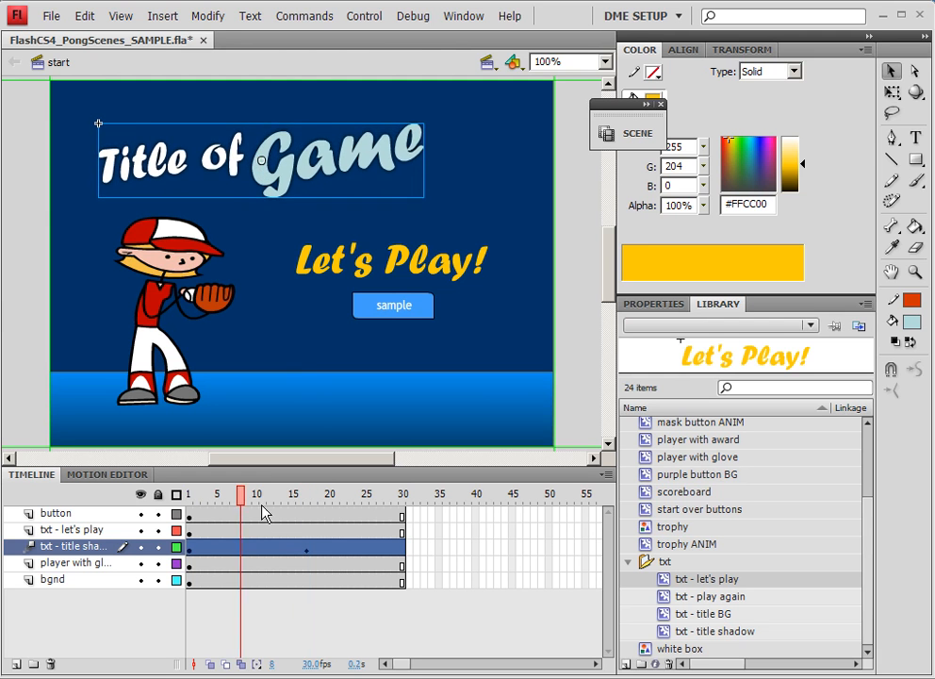
drag(109, 514, 327, 521)
key(ctrl+z)
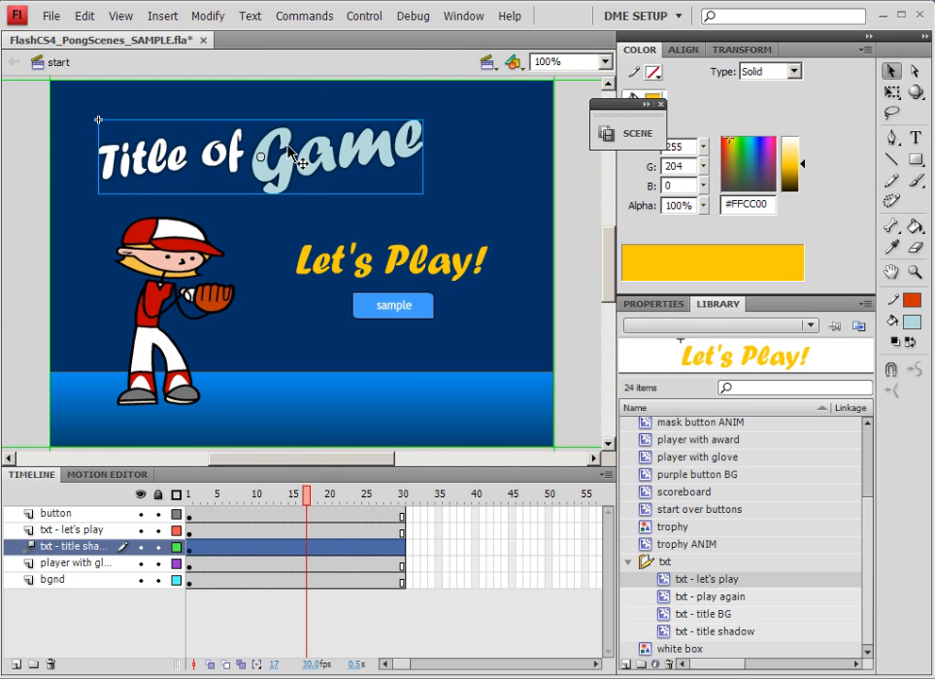
Step: Scale the title from its centre to about 379 px wide at frame 17 and about 241 px wide at frame 1
key(q)
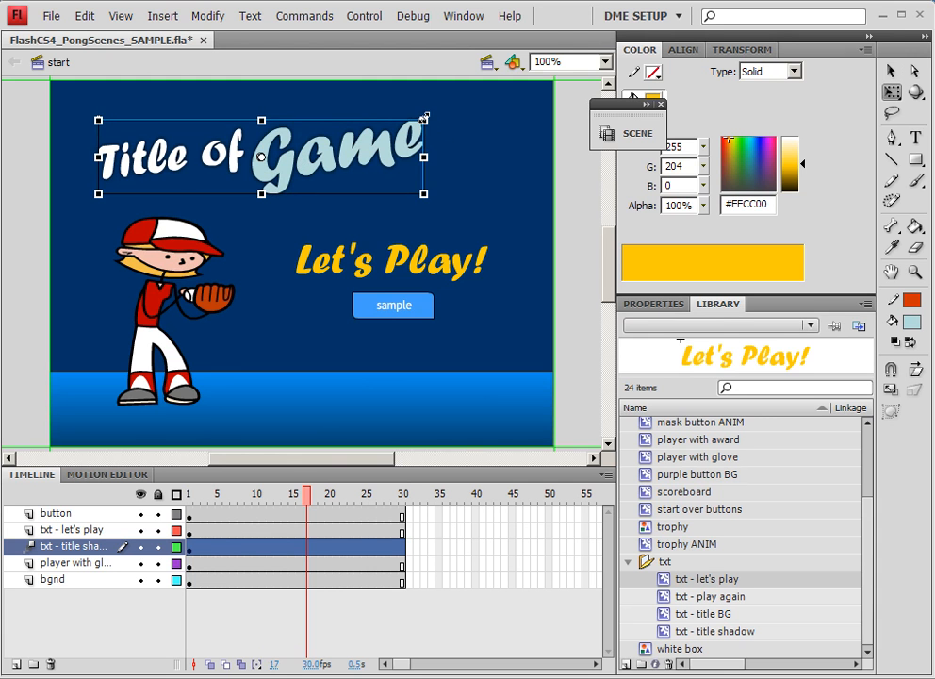
drag(423, 118, 434, 115)
drag(306, 502, 150, 501)
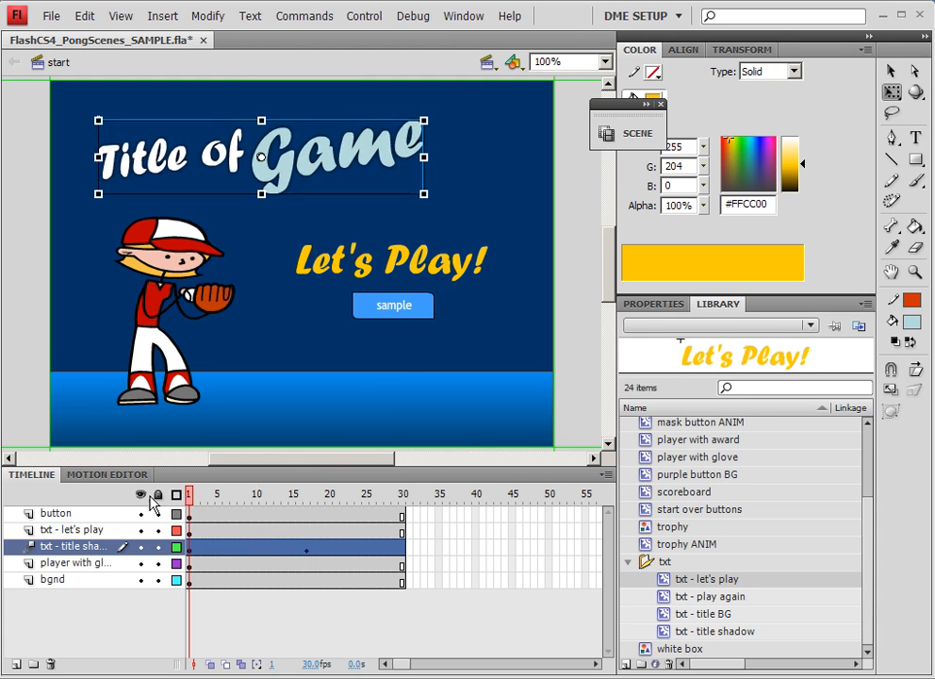
drag(424, 120, 383, 133)
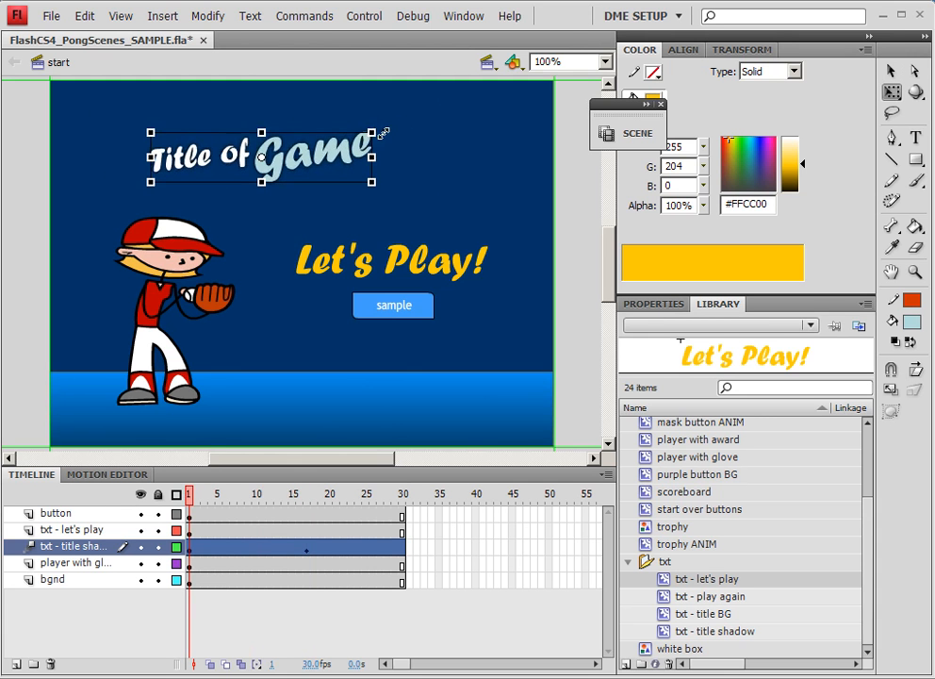
drag(234, 500, 306, 504)
Step: Apply an Alpha color effect of 96% to the title at frame 17
click(309, 551)
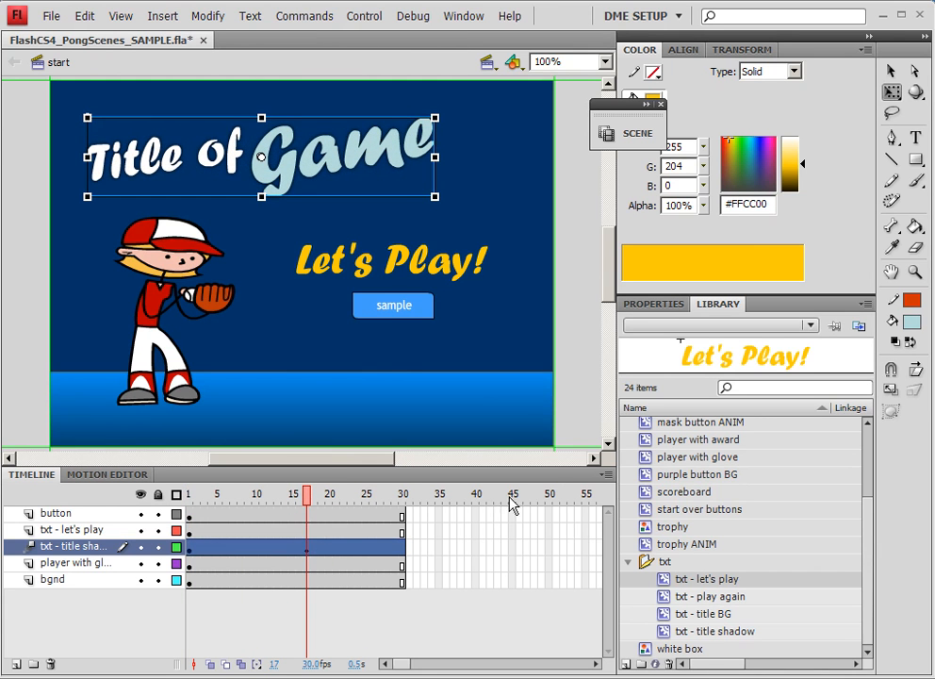
click(654, 303)
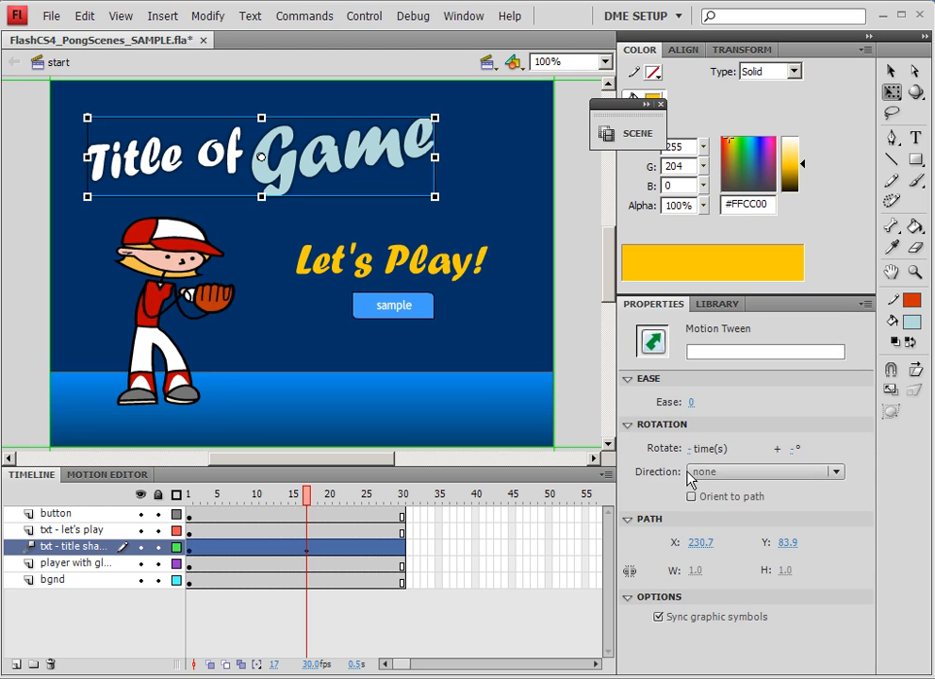
click(331, 178)
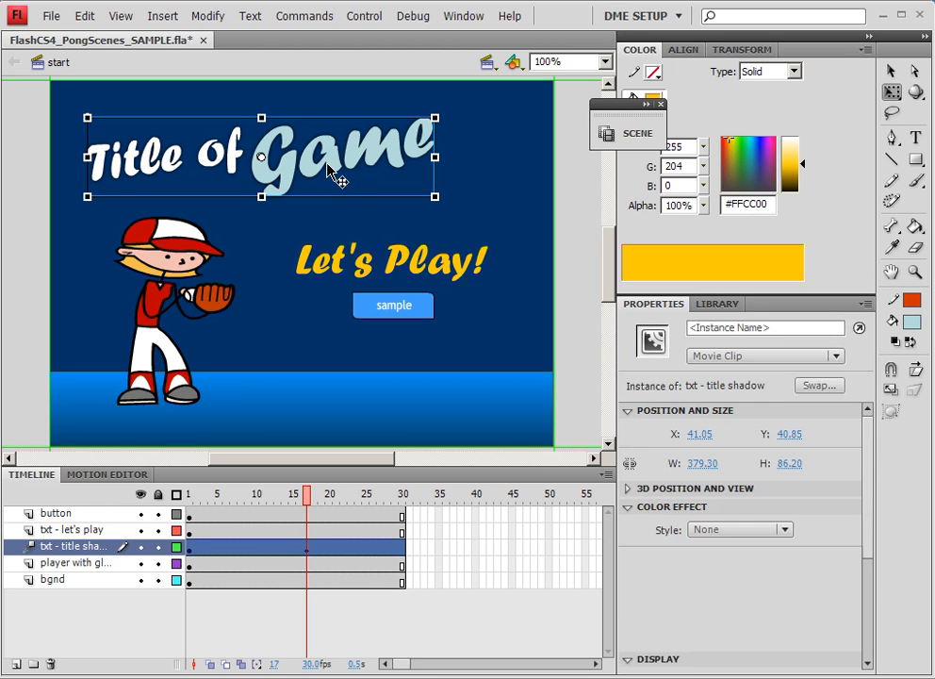
click(734, 529)
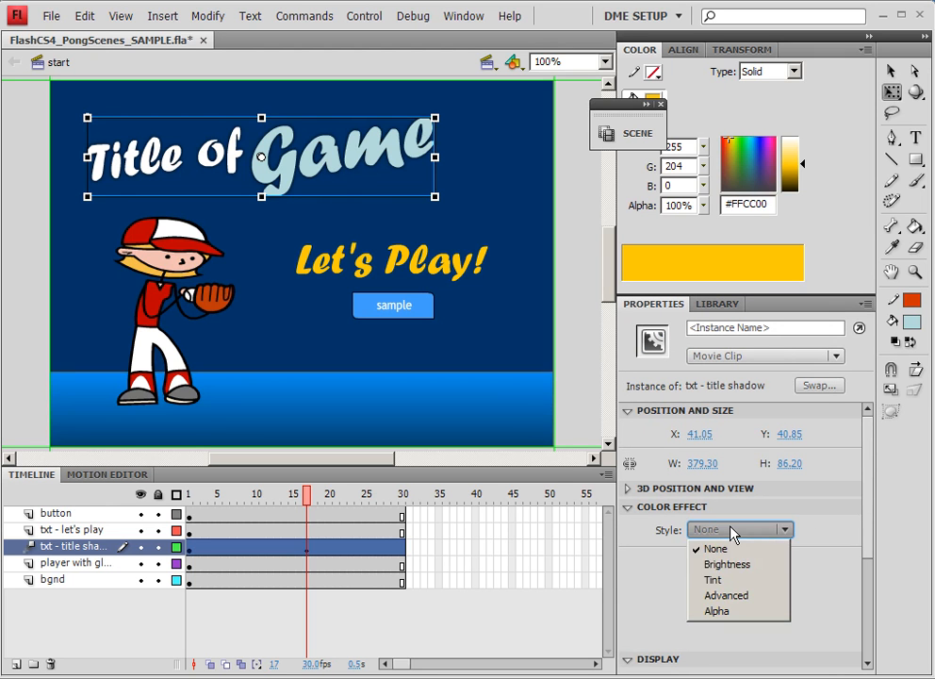
click(732, 611)
drag(743, 560, 833, 553)
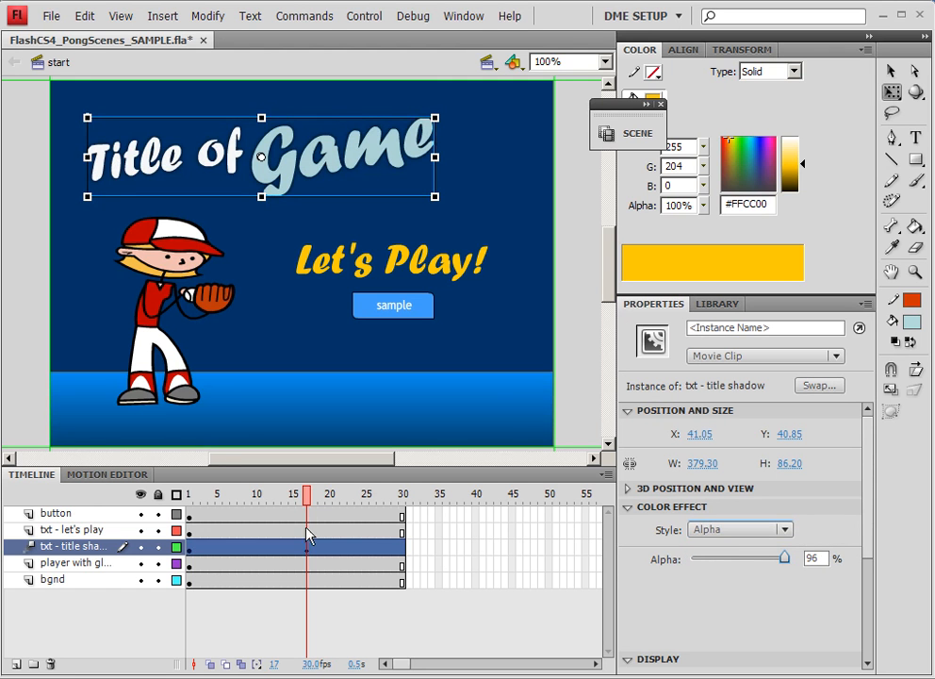
Step: Set the title's alpha to 0% at frame 1 and scrub through the fade-in
drag(306, 510, 189, 507)
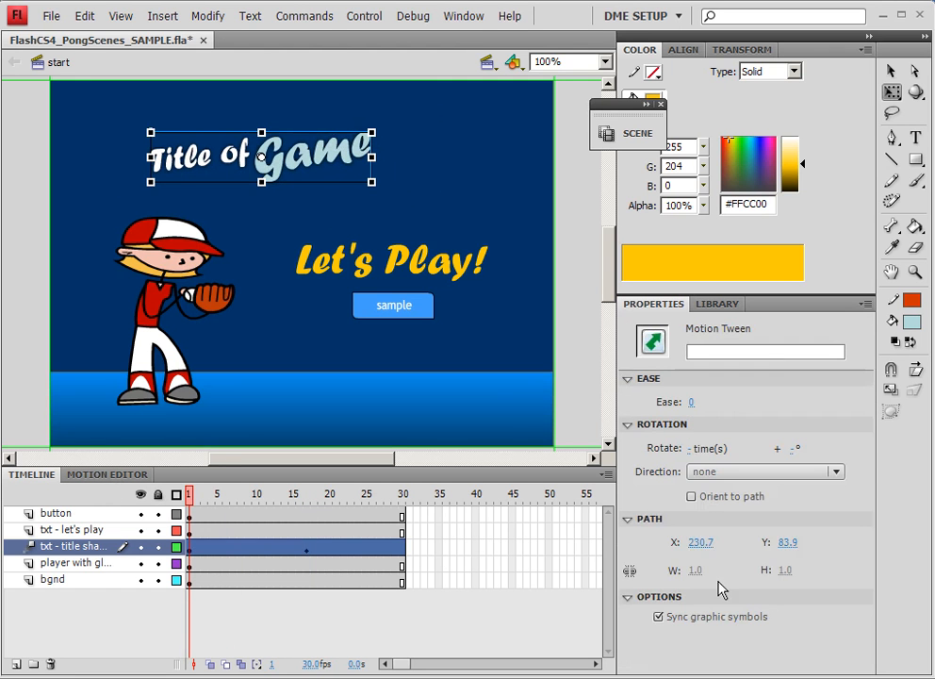
click(328, 167)
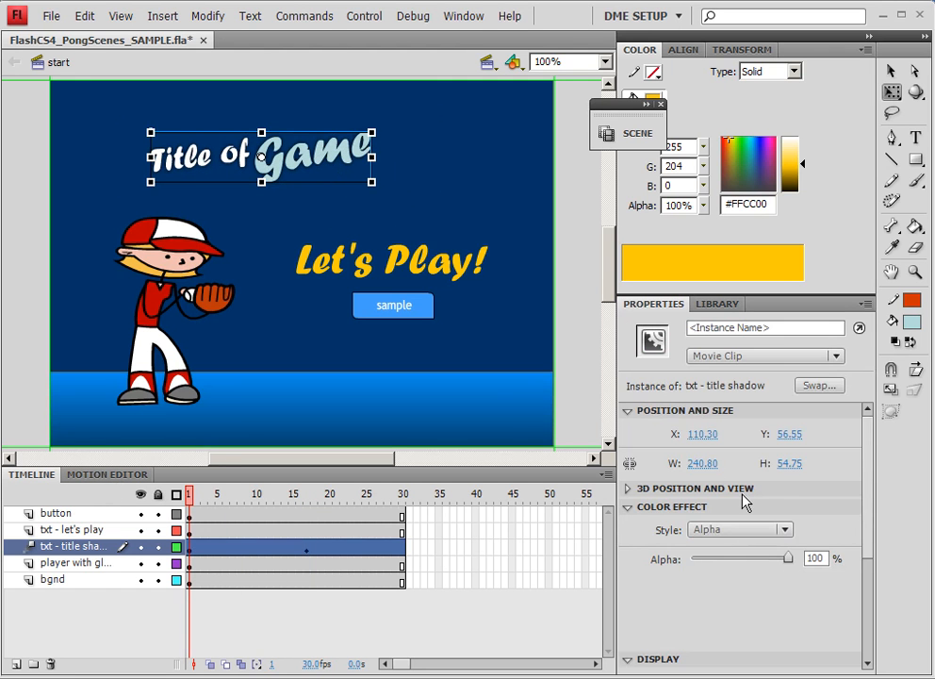
drag(788, 558, 655, 564)
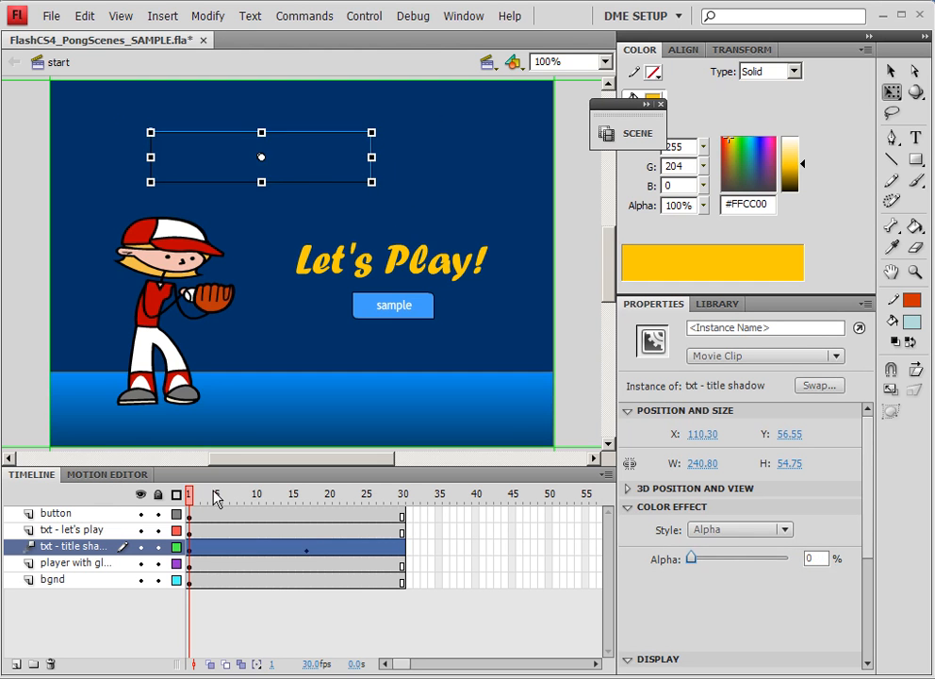
drag(216, 499, 292, 503)
Step: Set the title tween's ease to 100 out and scrub the timeline to check it
click(250, 554)
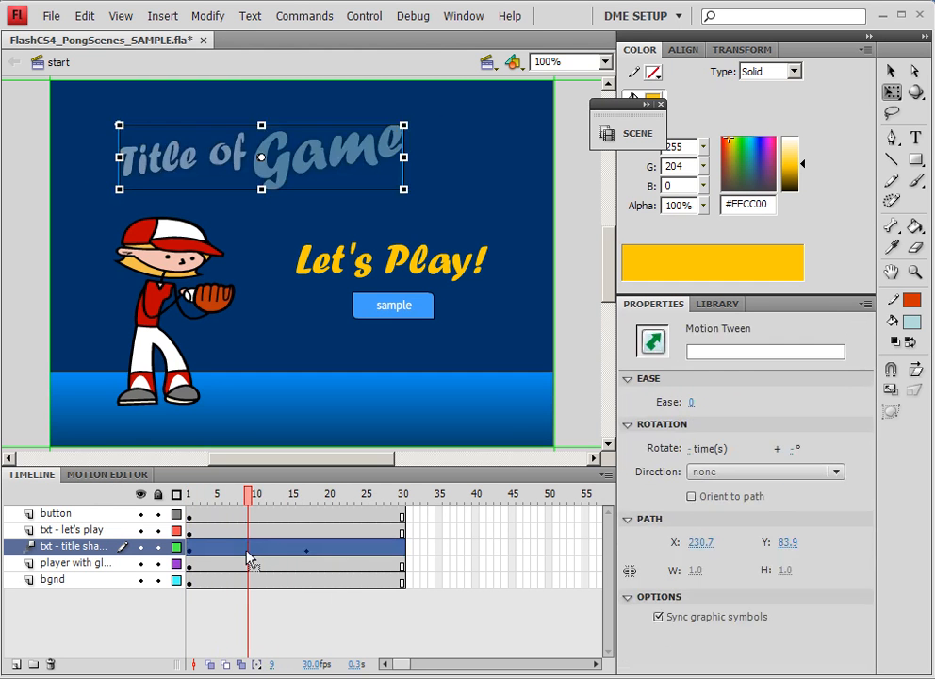
drag(690, 405, 836, 407)
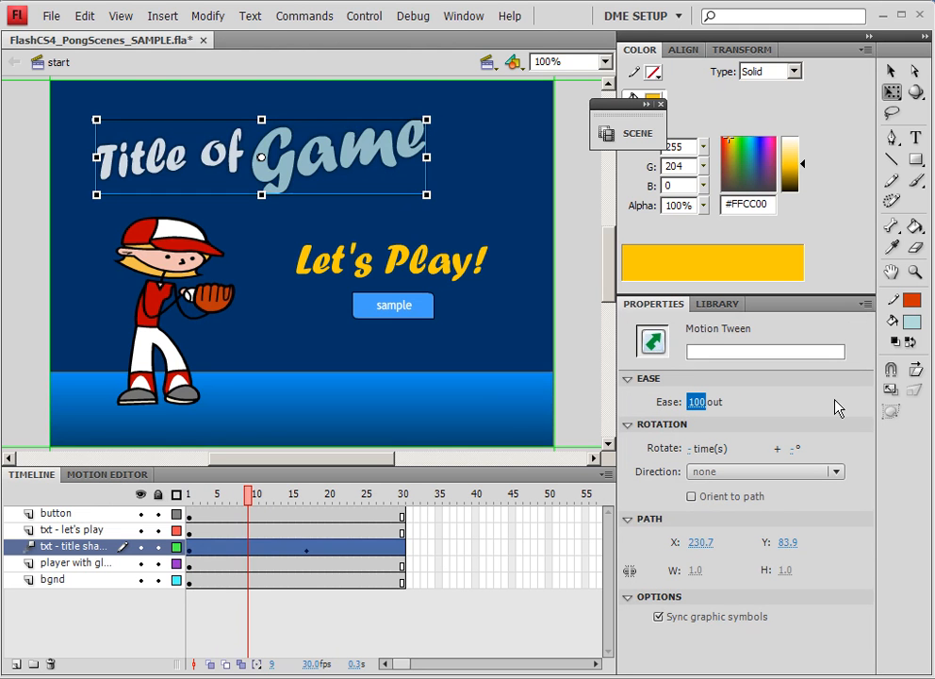
drag(262, 498, 191, 497)
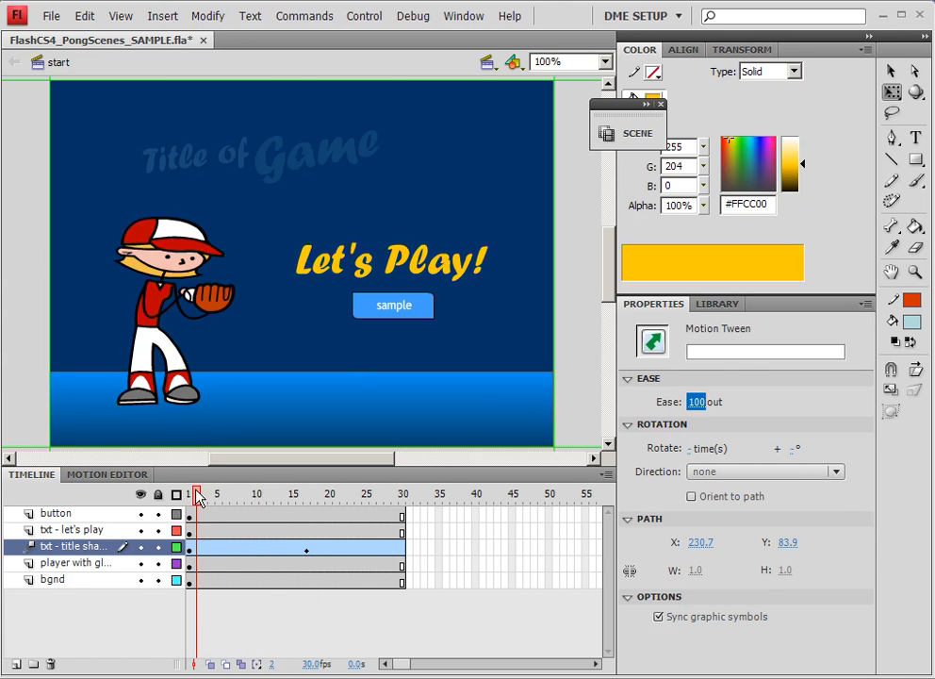
Step: Shift the title's whole tween span so it starts at frame 8, and scrub to check the delay
click(205, 548)
drag(211, 554, 257, 549)
drag(259, 500, 192, 499)
Step: Create a motion tween for the player with the glove and go to frame 20
click(176, 261)
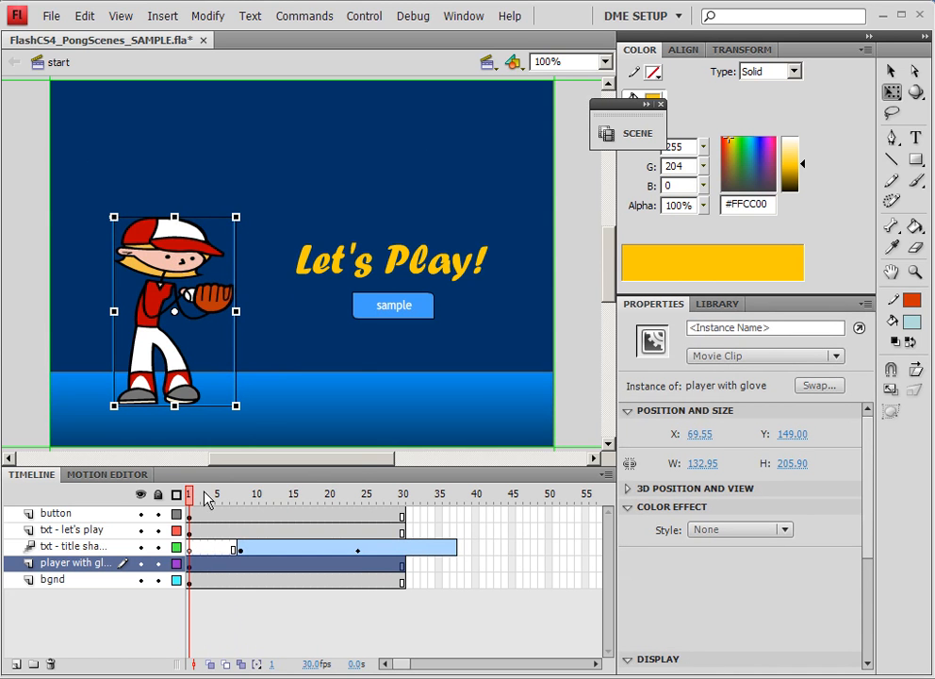
right_click(173, 264)
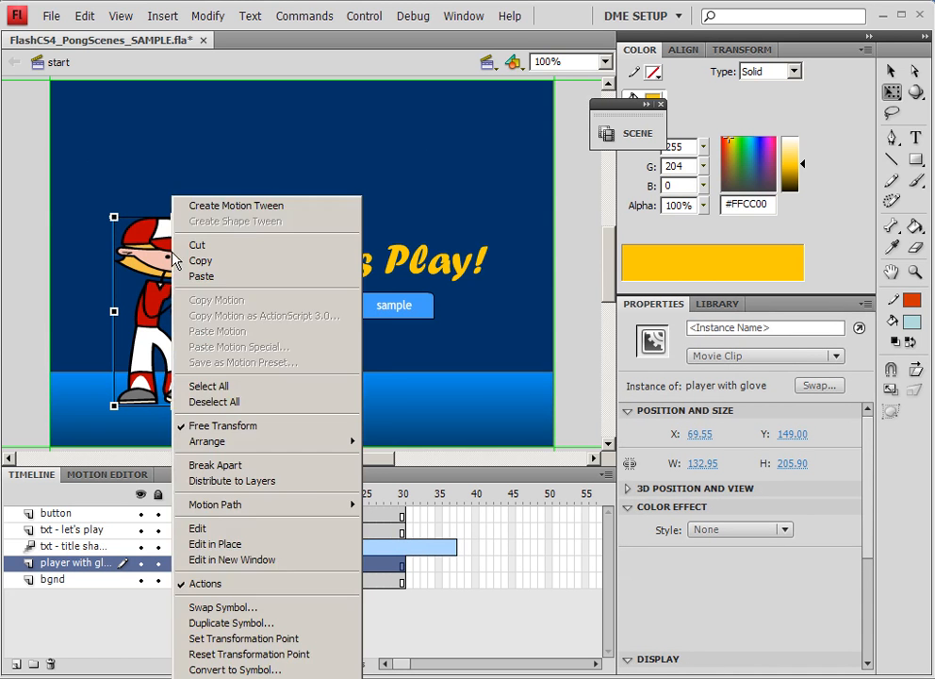
click(250, 206)
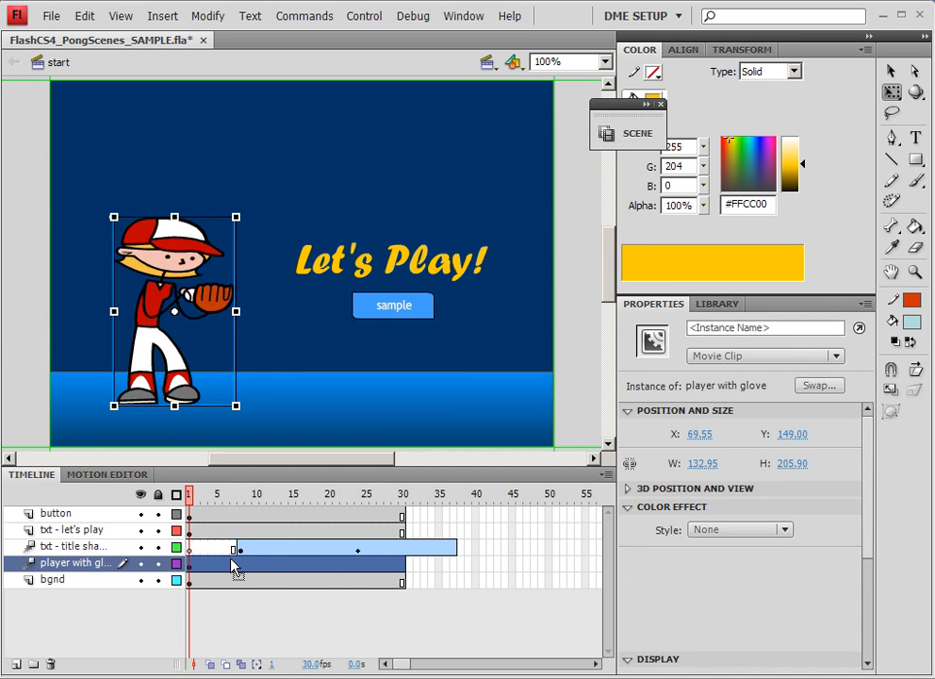
drag(192, 499, 328, 500)
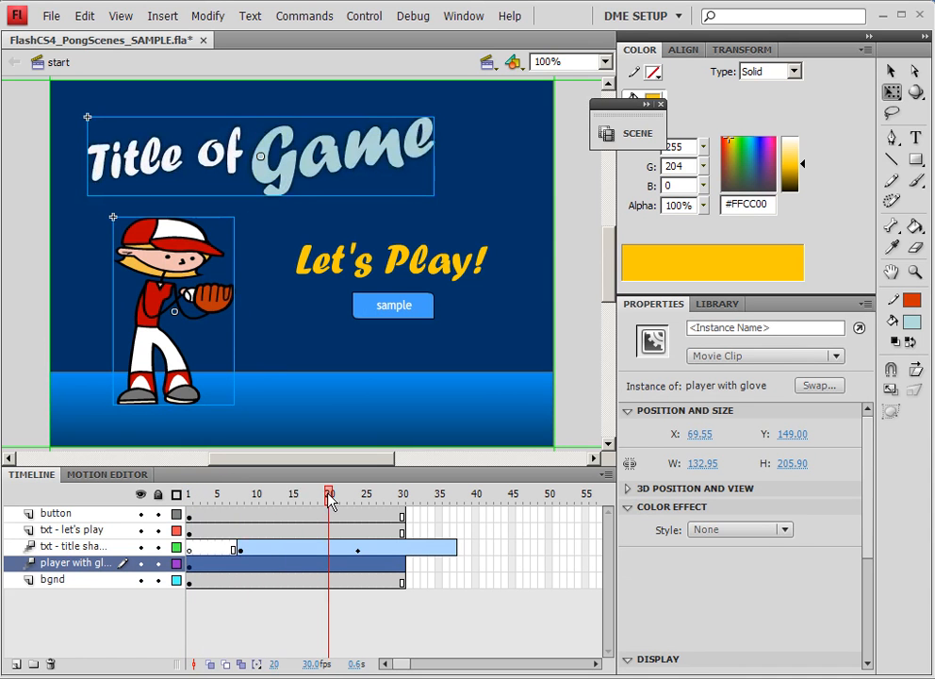
click(171, 274)
key(Left)
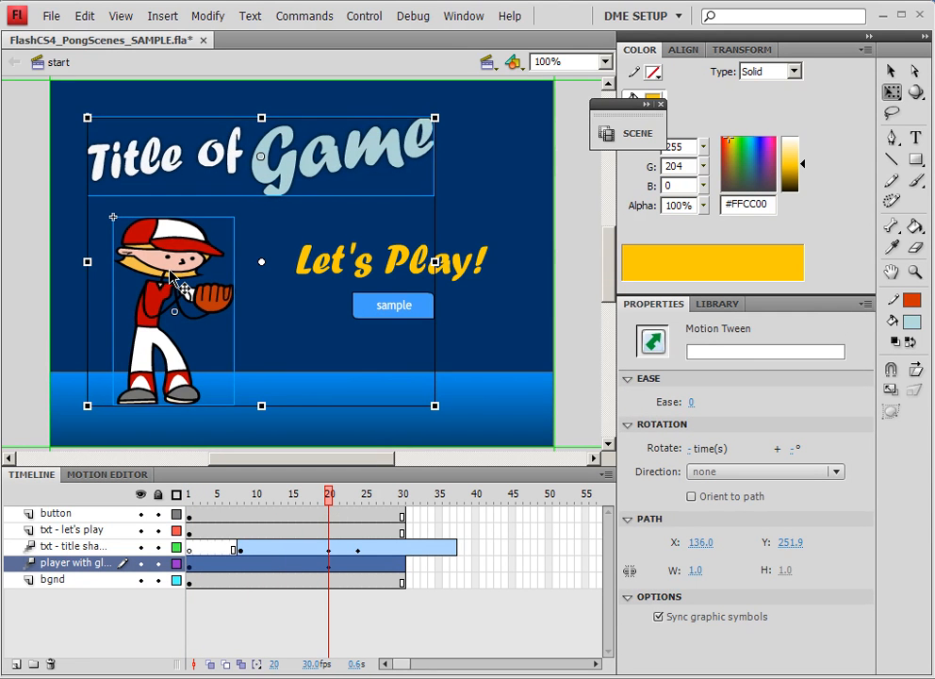
click(170, 270)
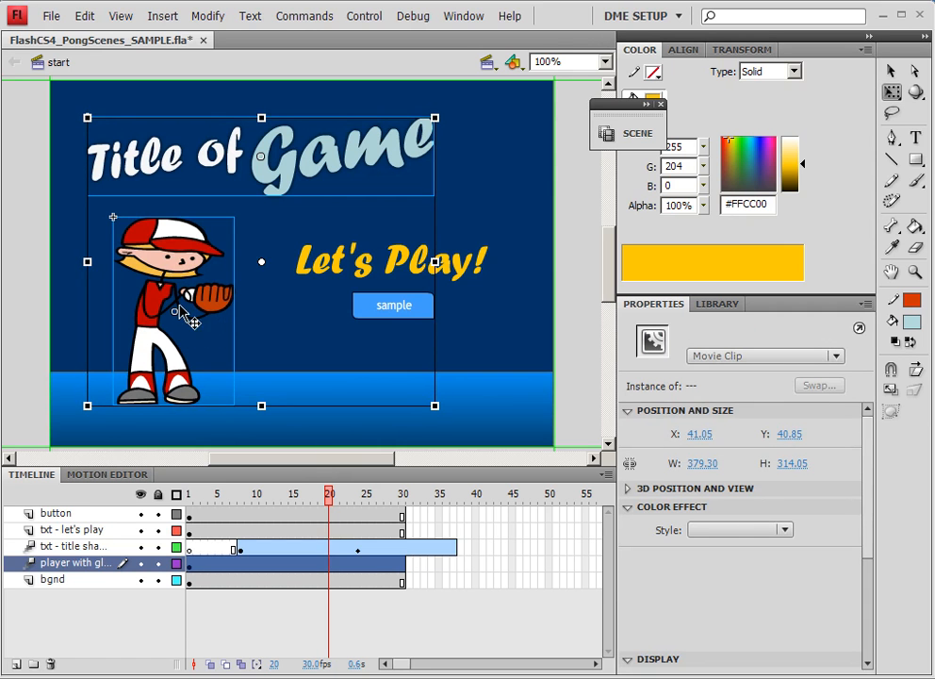
Step: Select only the player and add a position keyframe at frame 20 by nudging it one pixel right and back
click(30, 235)
click(148, 243)
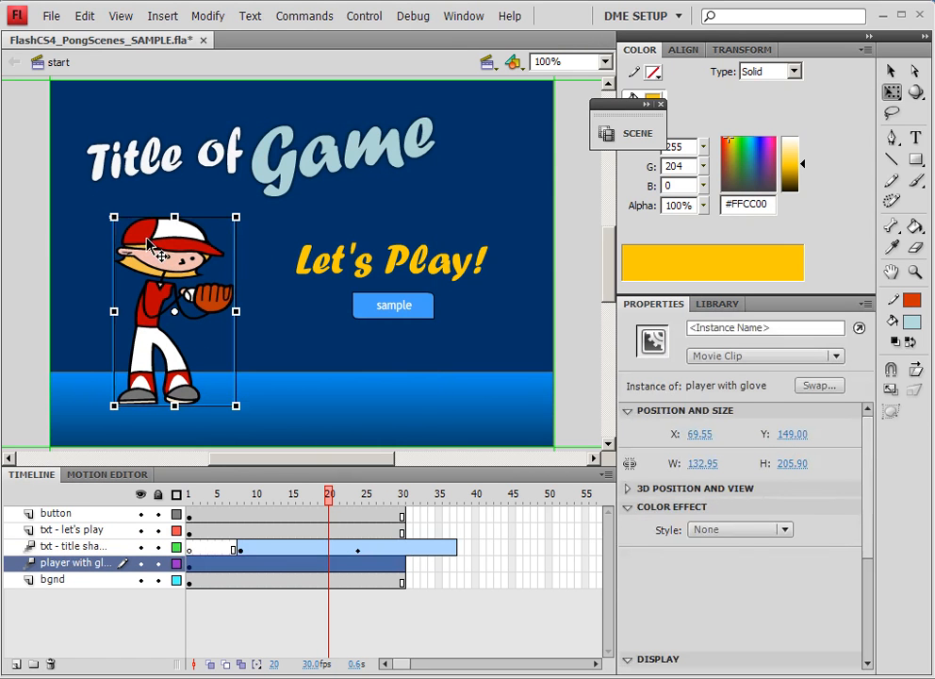
key(Right)
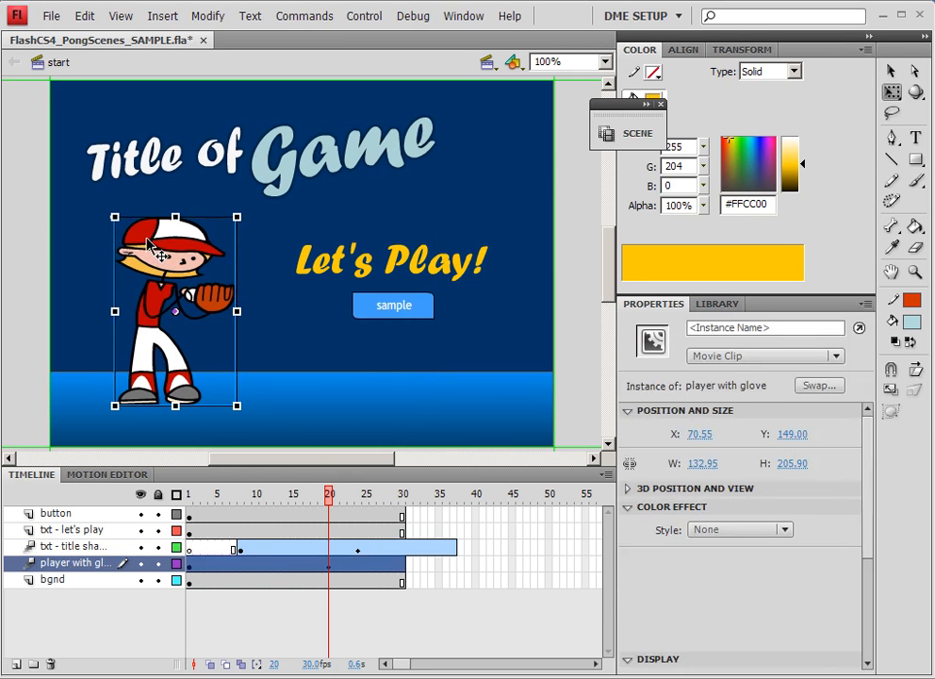
key(Left)
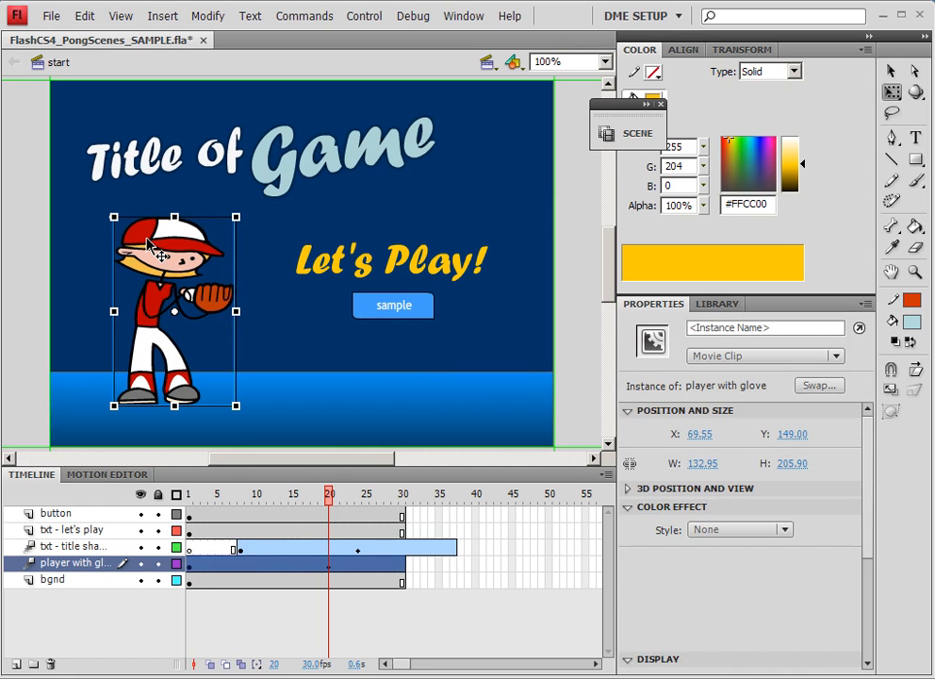
Step: Move the player off-stage to the left at frame 1, to X about -136, and scrub the timeline to check the entrance
drag(330, 497, 186, 500)
drag(198, 275, 6, 259)
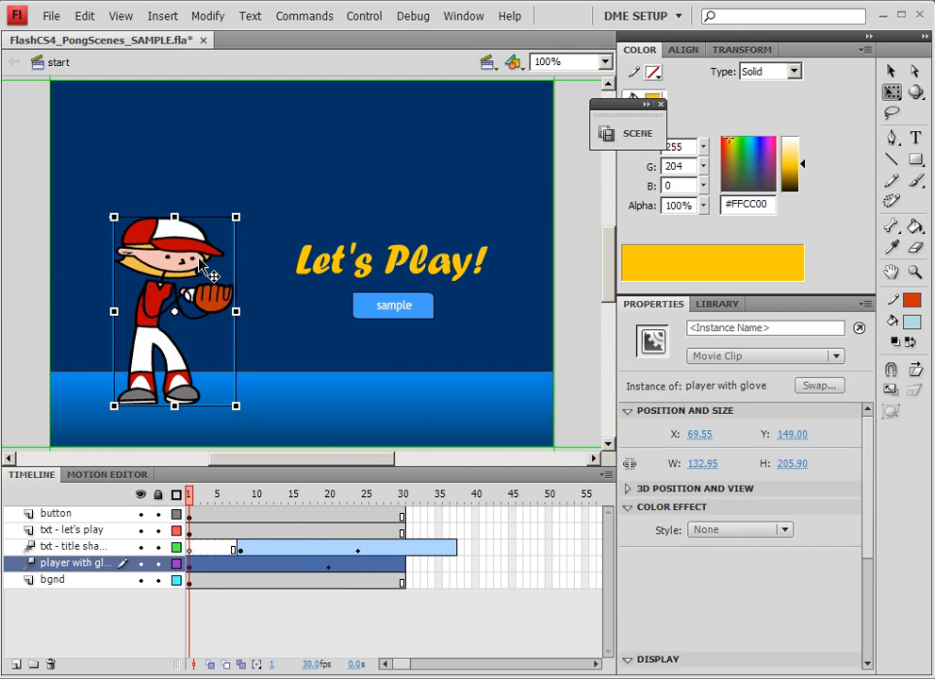
drag(200, 261, 34, 271)
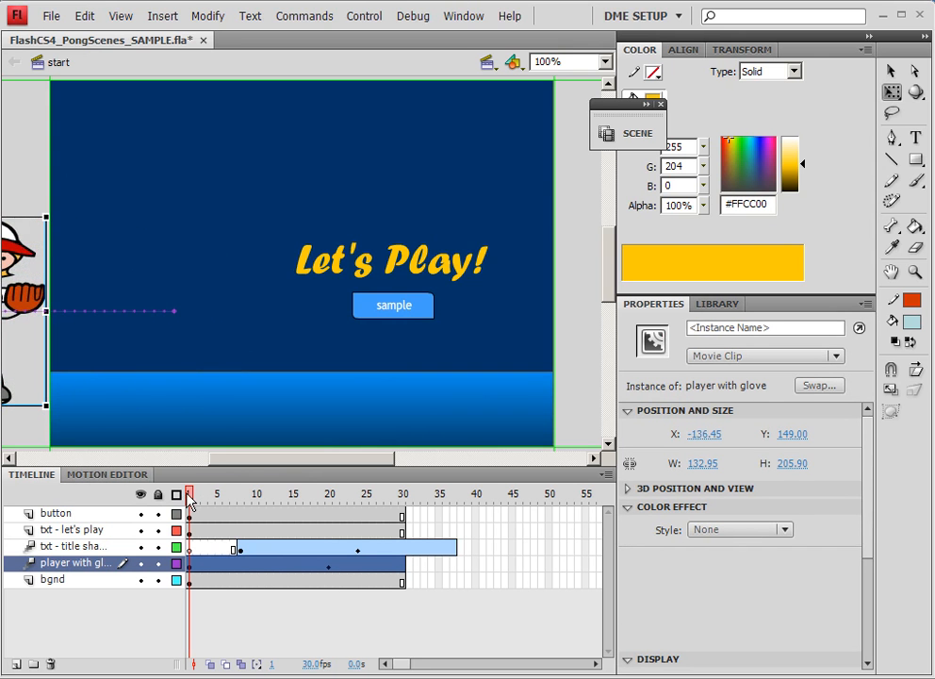
drag(188, 502, 305, 505)
Step: Set the ease of the player's motion tween to 100 out and scrub through its frames to check the slowdown
click(287, 572)
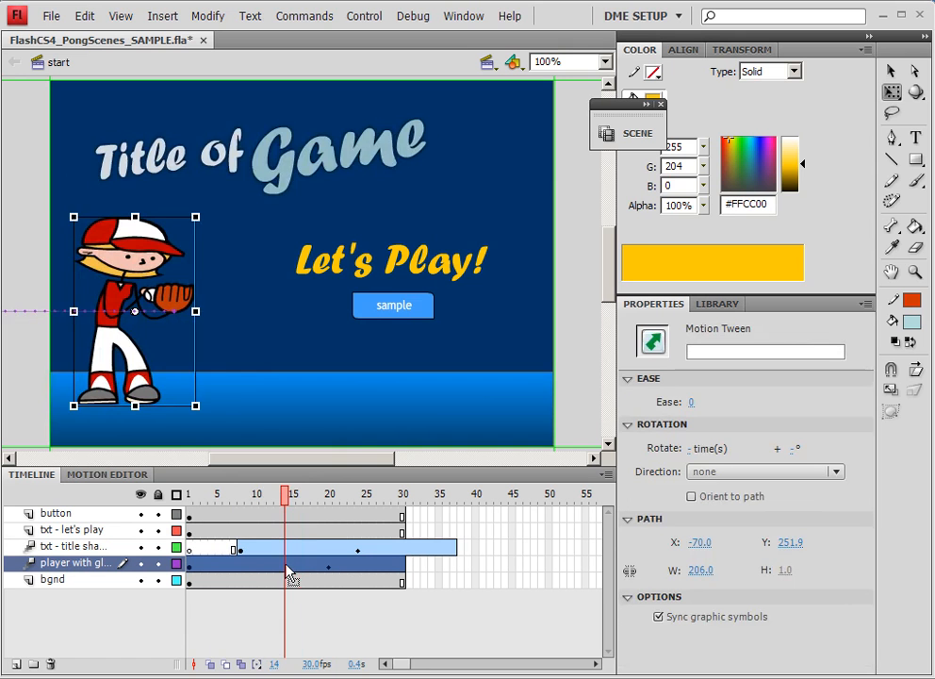
drag(695, 404, 863, 398)
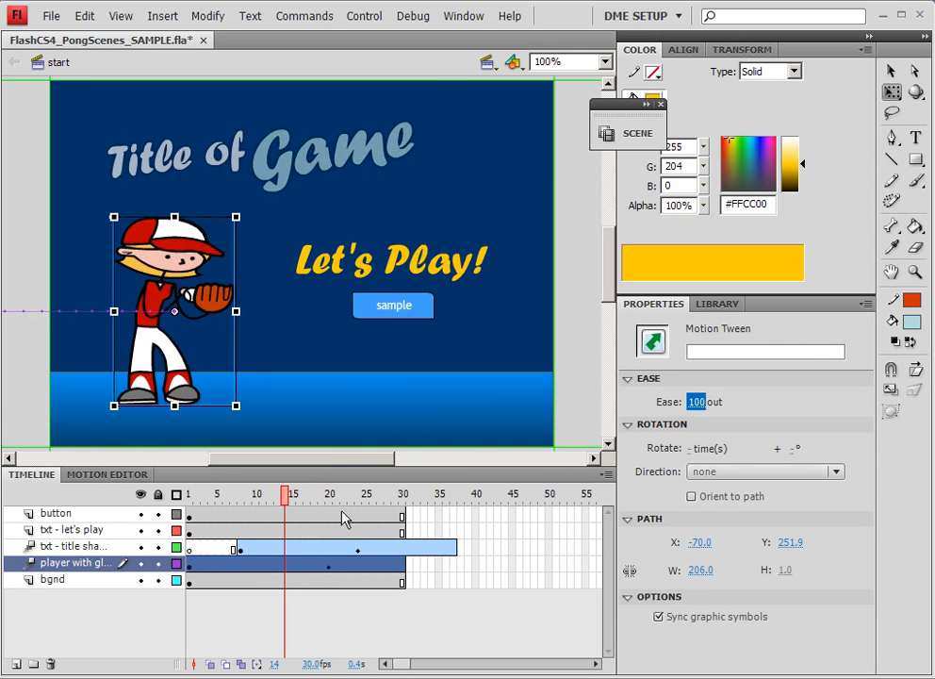
drag(287, 506, 277, 567)
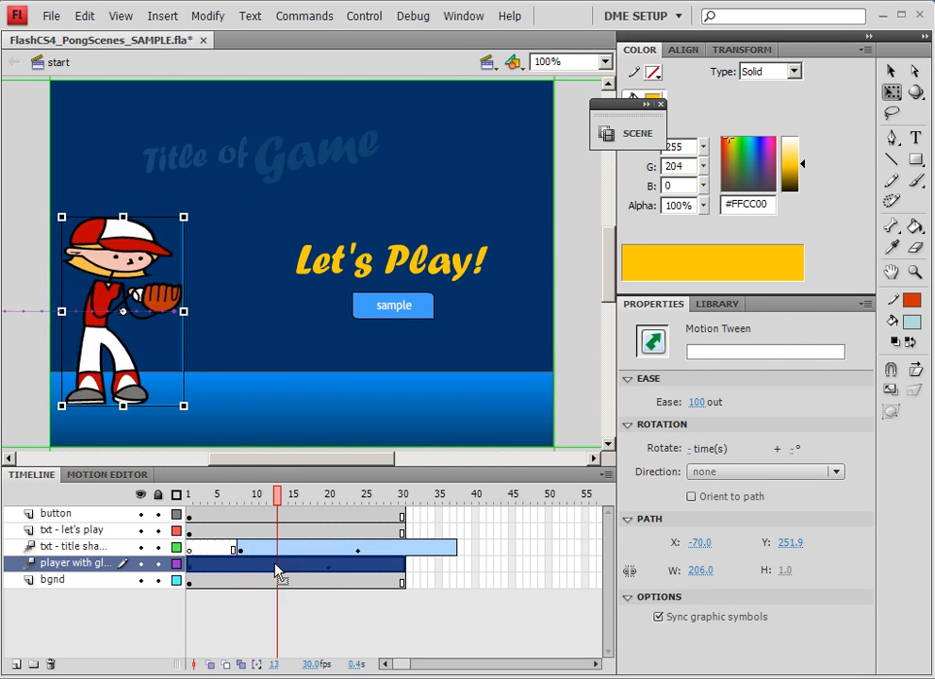
drag(277, 502, 310, 503)
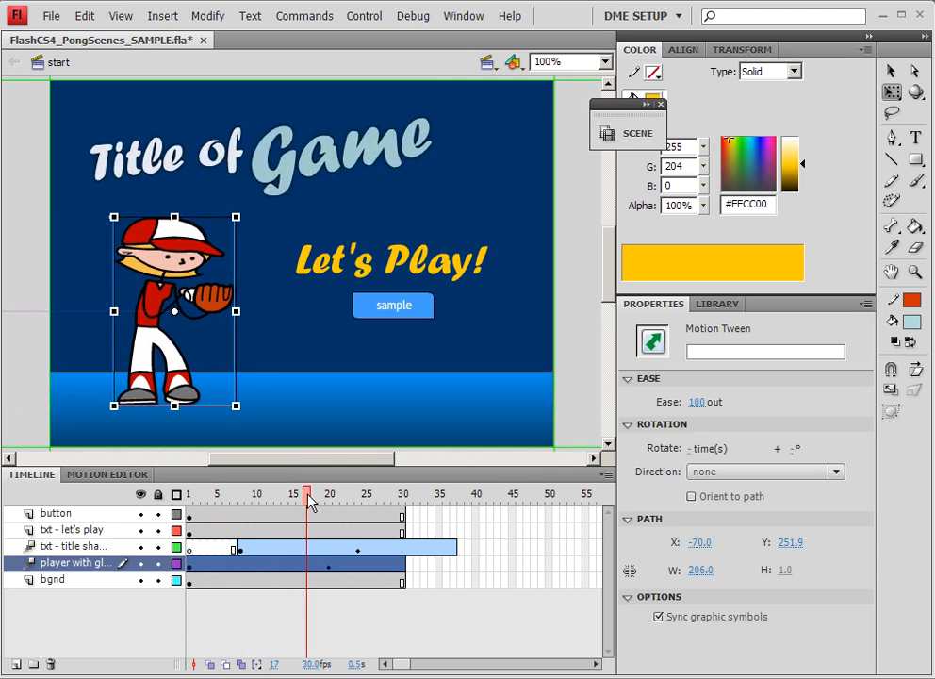
click(294, 570)
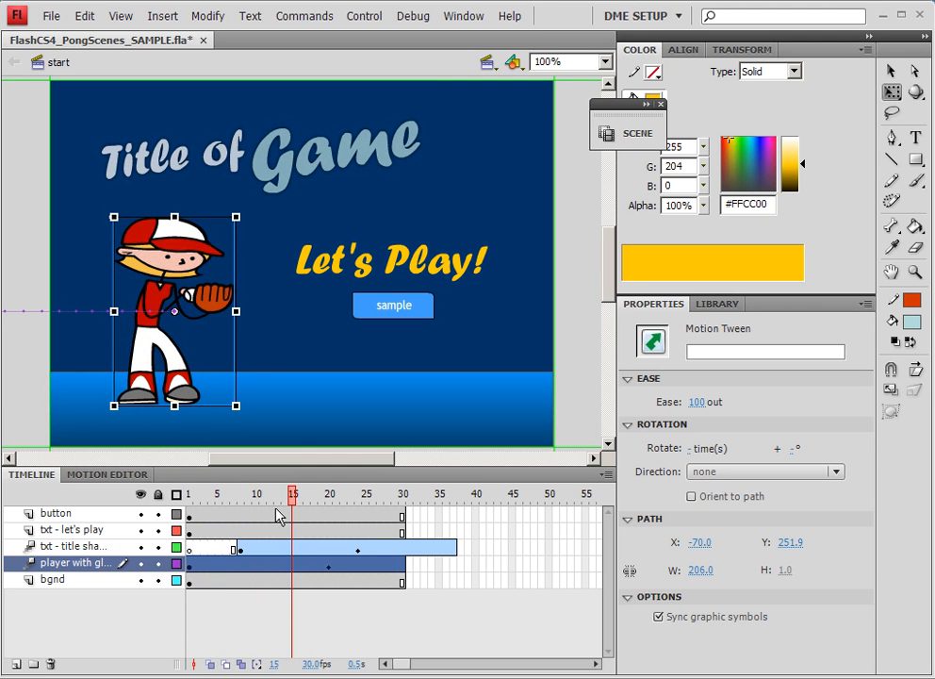
Step: Inspect the instances of the Let's Play! text and the sample button, and insert a keyframe at frame 17 on the text's layer
click(70, 534)
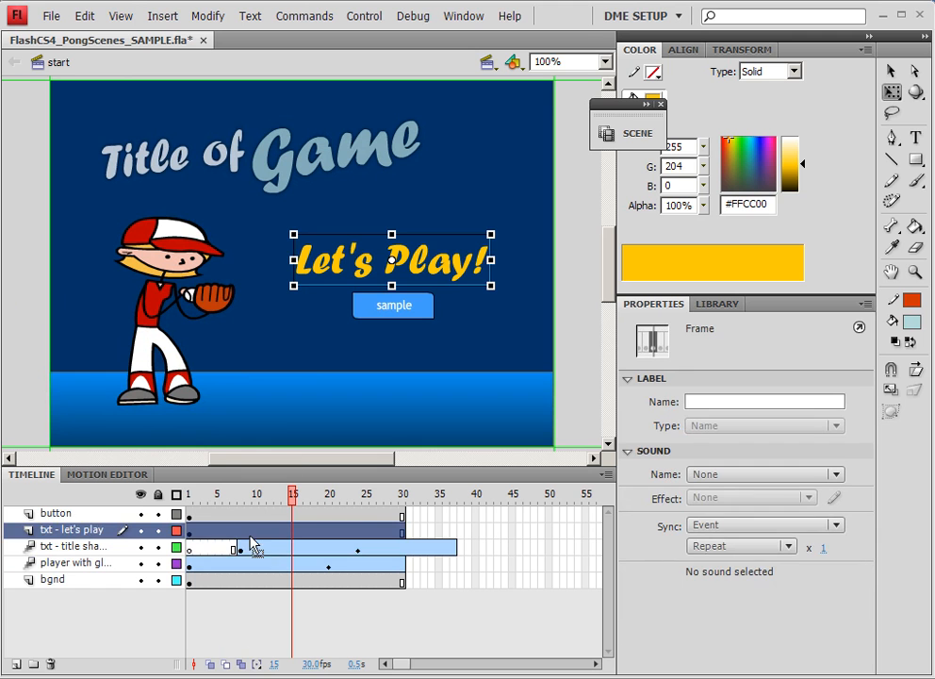
click(368, 268)
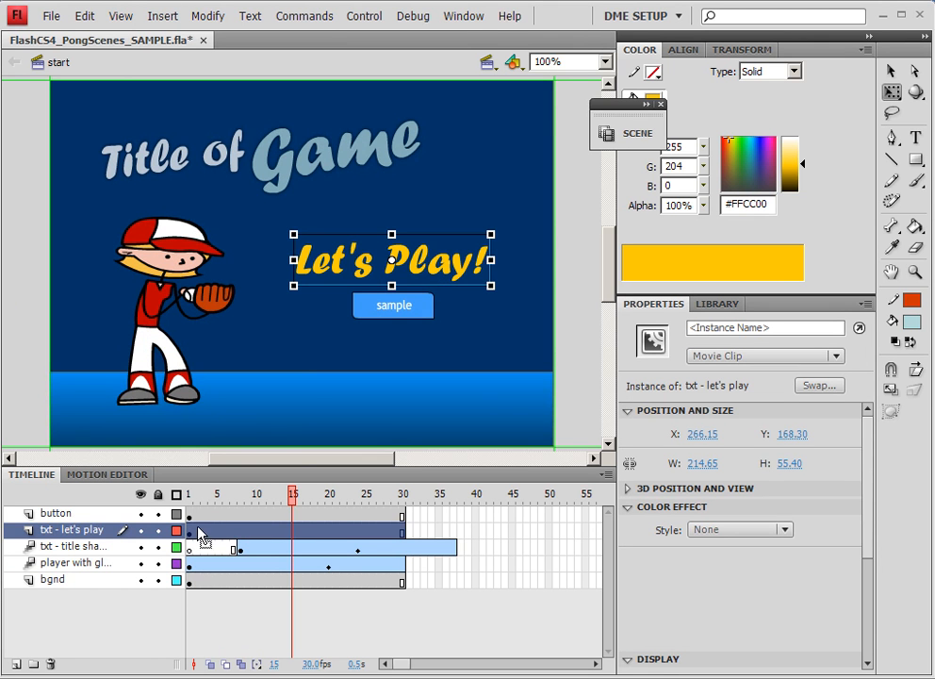
click(377, 314)
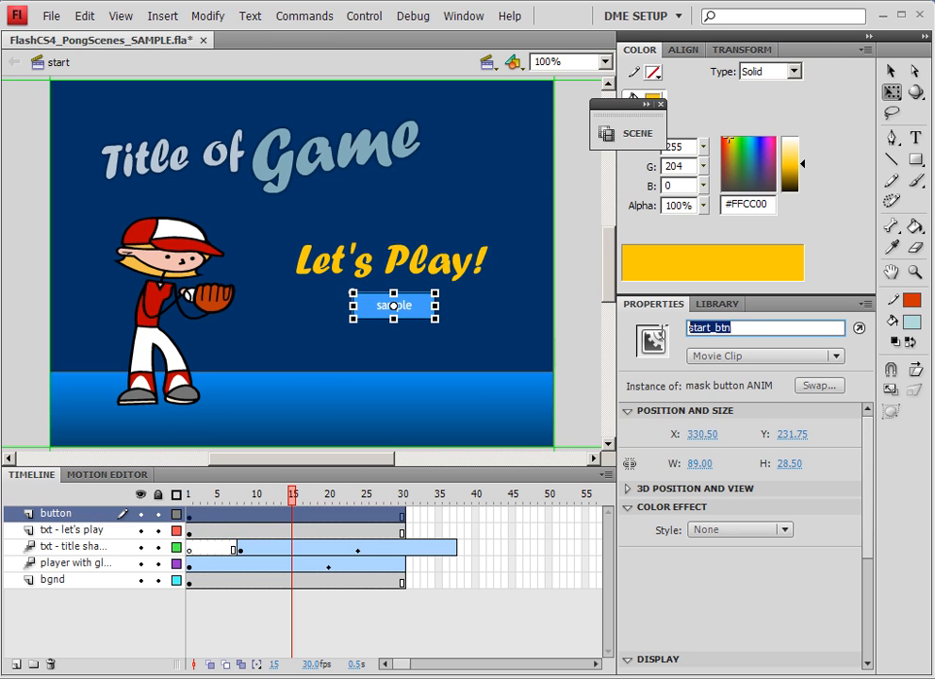
click(301, 264)
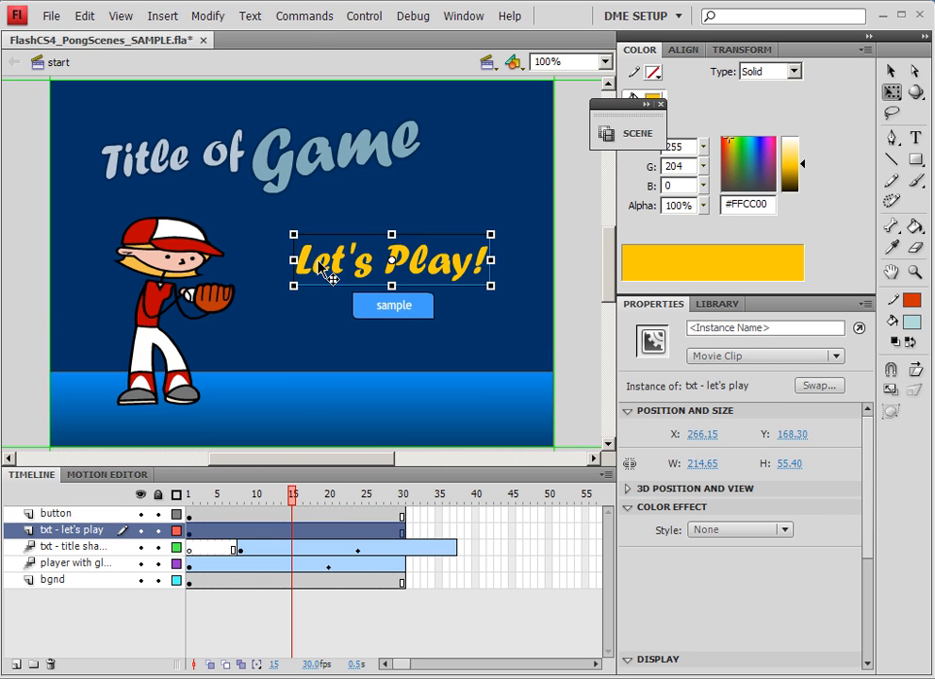
click(190, 533)
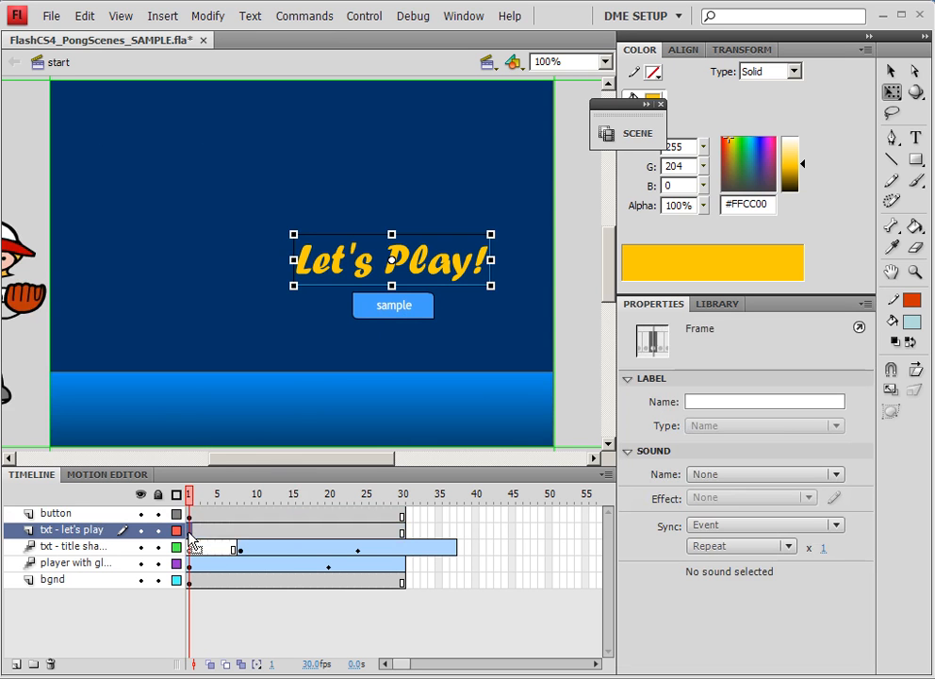
click(306, 533)
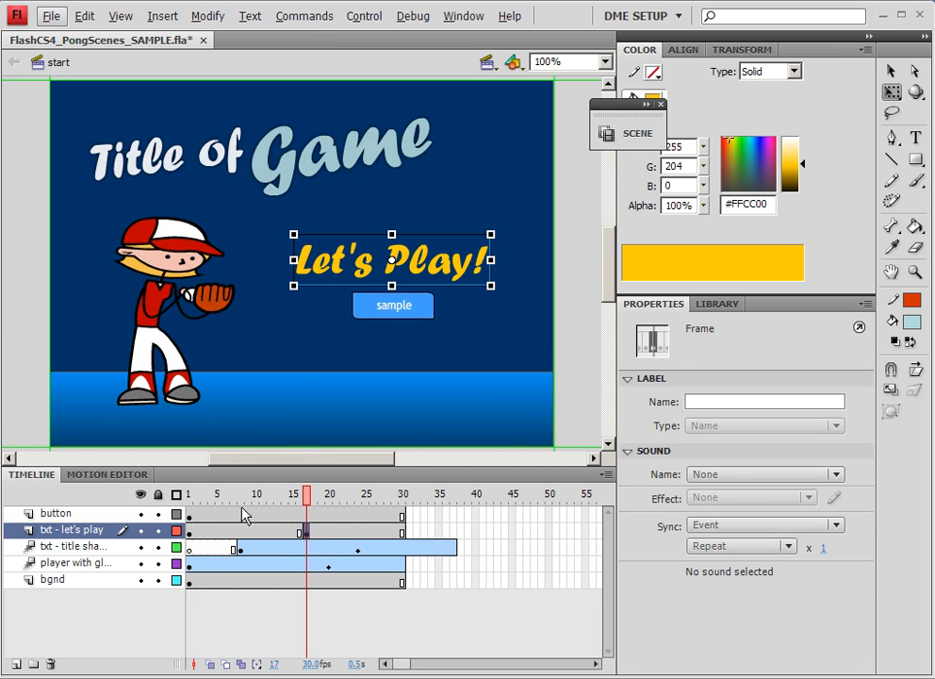
Step: Move the Let's Play! text off-stage to the right at frame 1, to X about 550, and create a classic tween up to frame 17
click(189, 532)
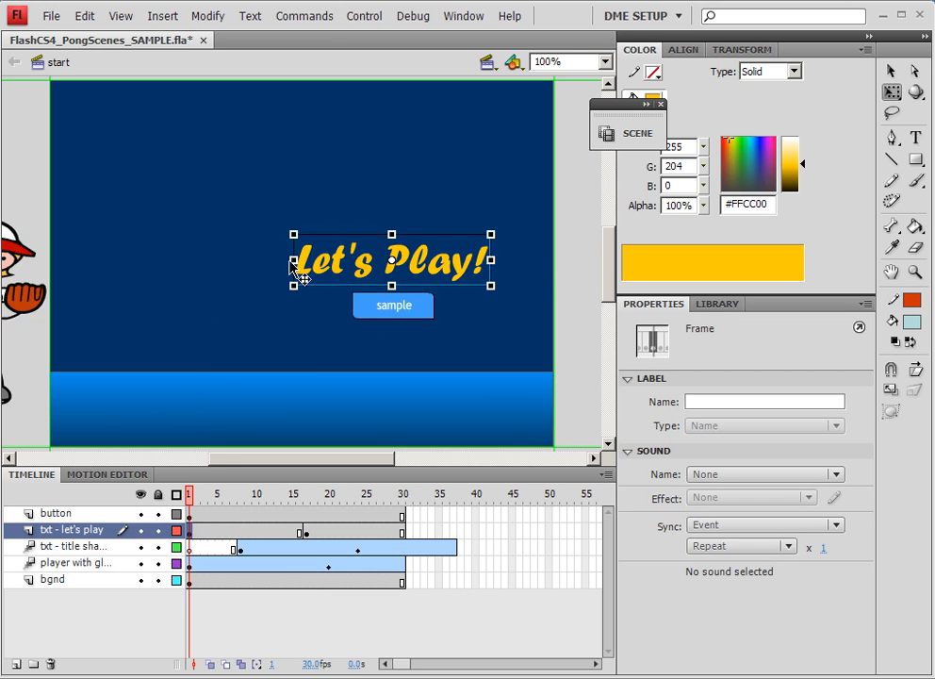
drag(307, 265, 569, 267)
right_click(228, 535)
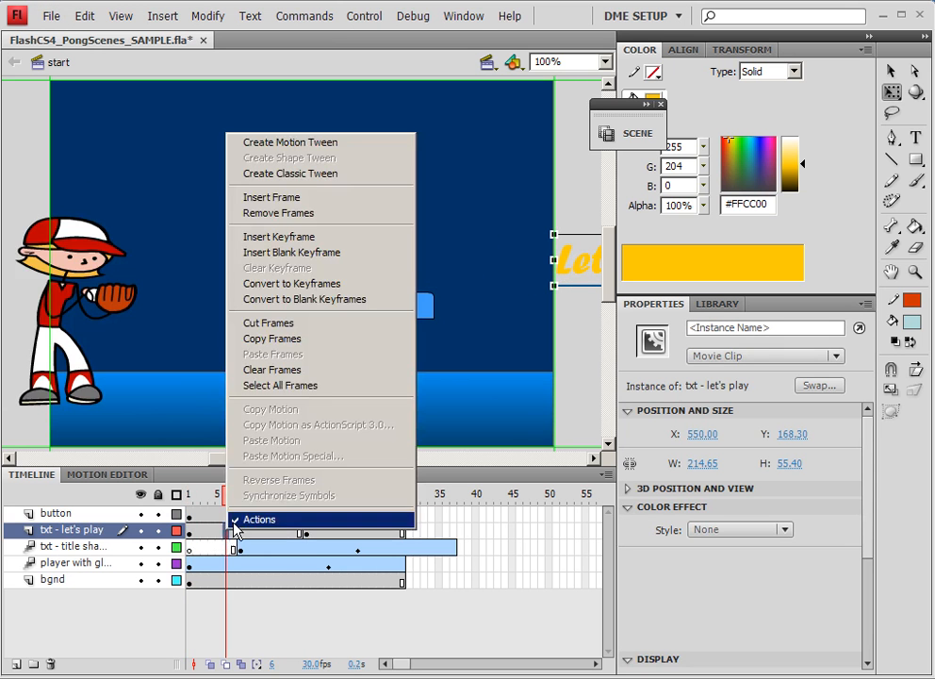
click(306, 115)
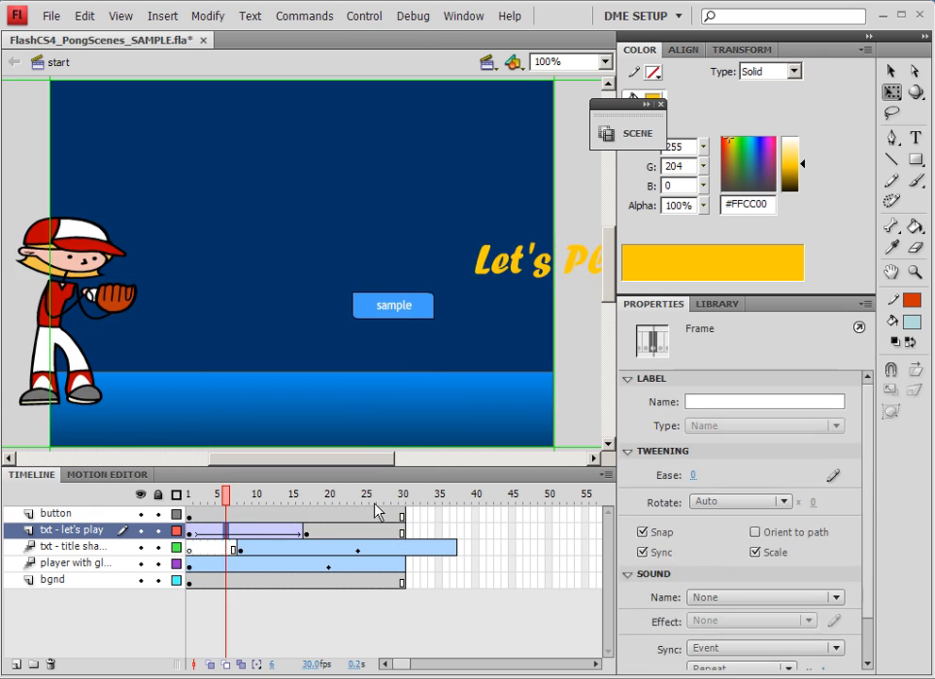
drag(190, 494, 278, 508)
Step: Set the ease of the Let's Play! classic tween to 100 out and scrub the timeline to check it
click(271, 532)
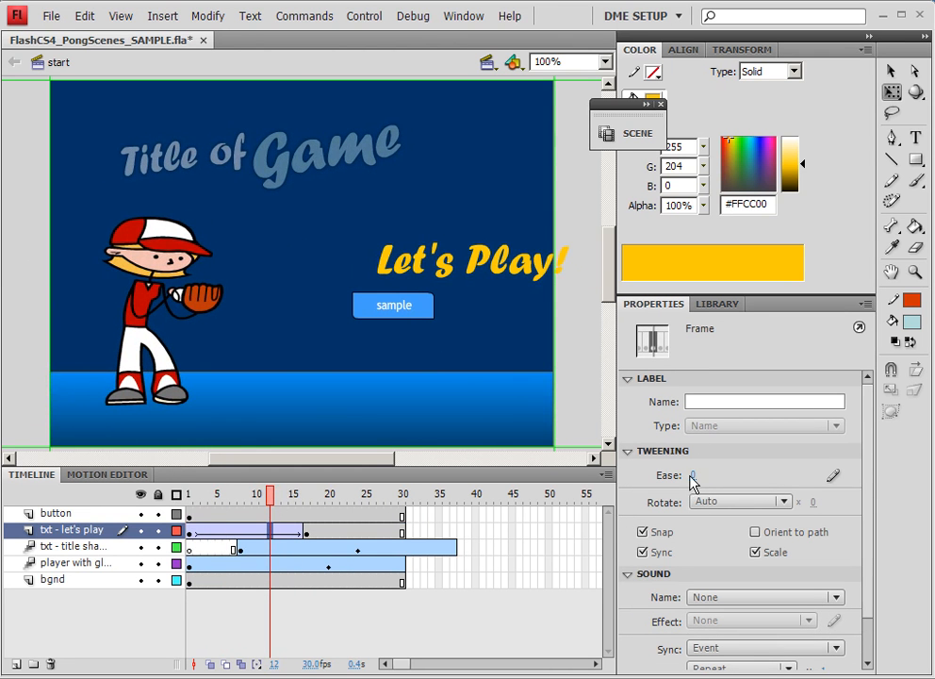
drag(691, 482, 859, 468)
drag(270, 496, 295, 497)
drag(206, 499, 301, 497)
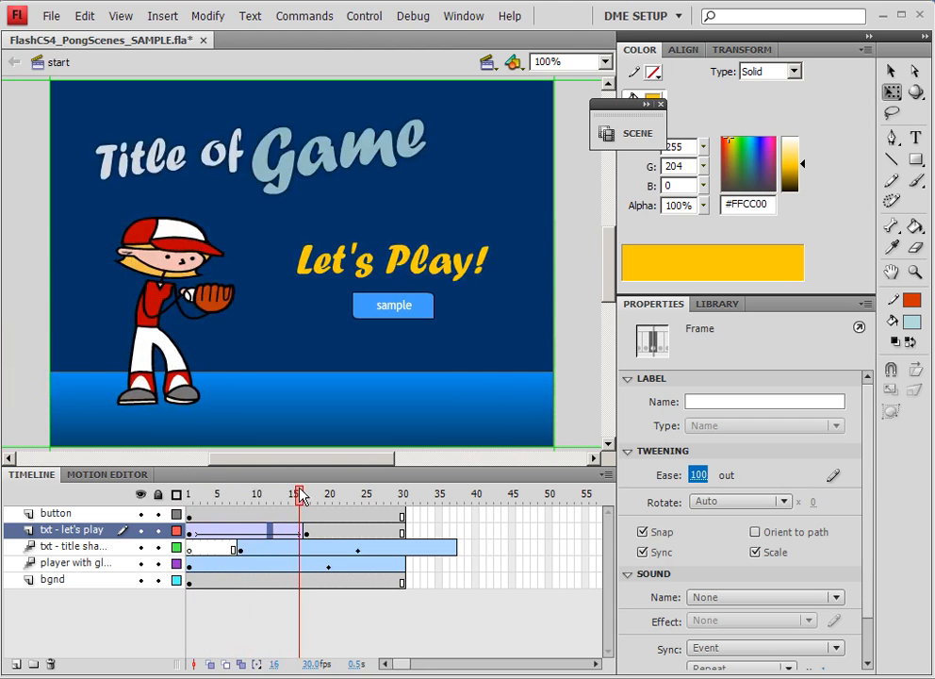
Step: Create a motion tween for the sample button and scrub the timeline to review the timing of the other elements
click(189, 514)
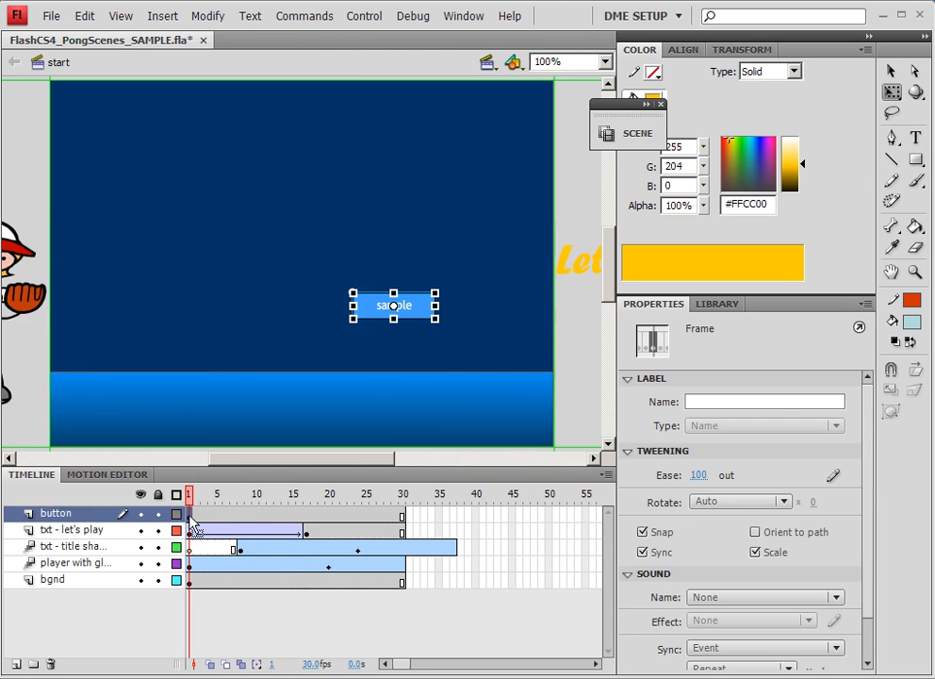
click(377, 314)
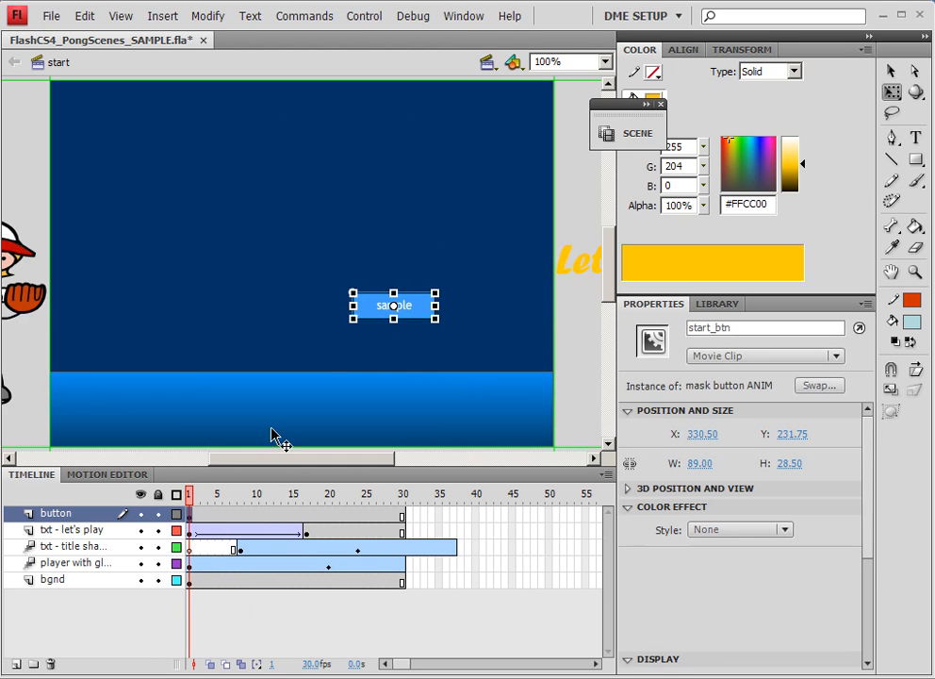
right_click(211, 513)
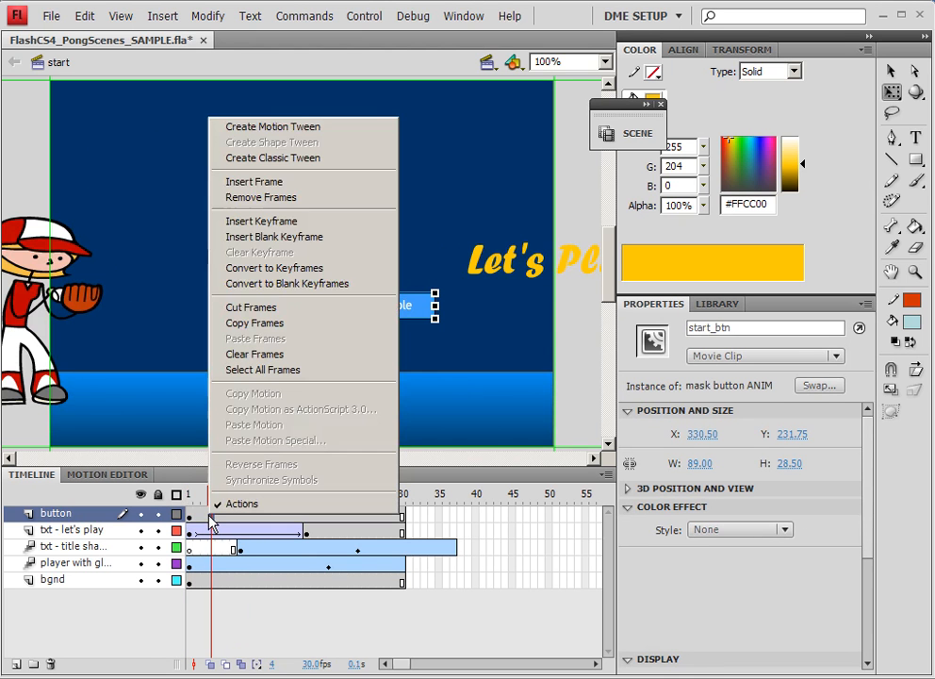
click(302, 132)
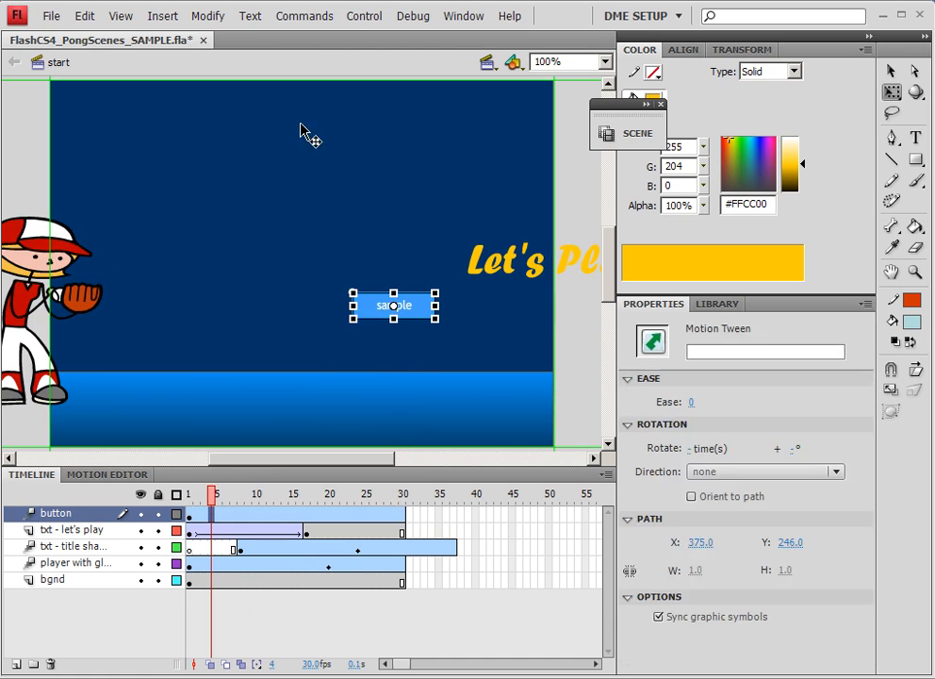
click(192, 519)
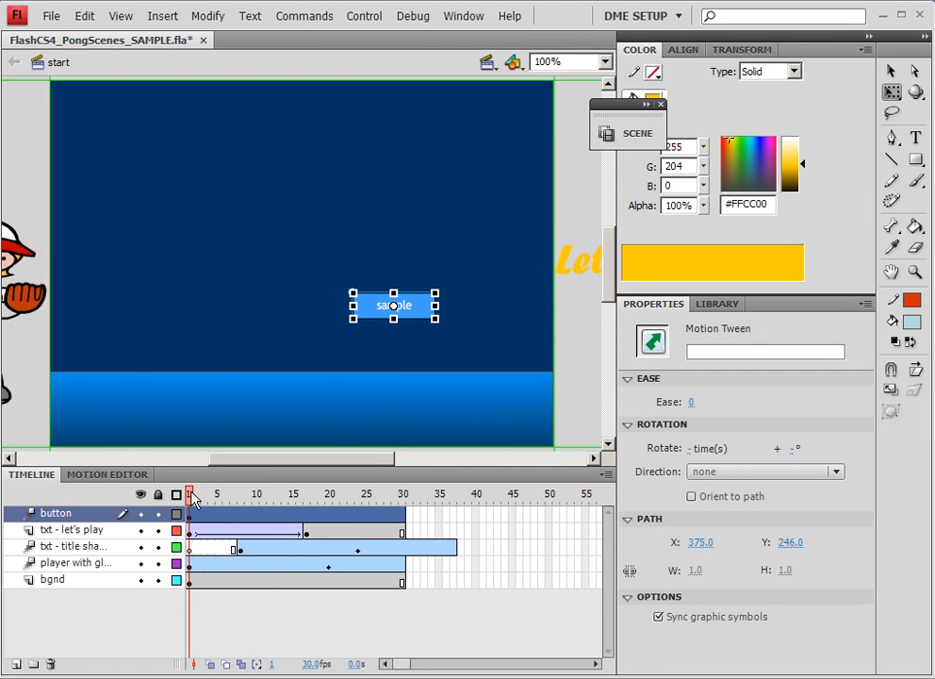
drag(193, 497, 299, 500)
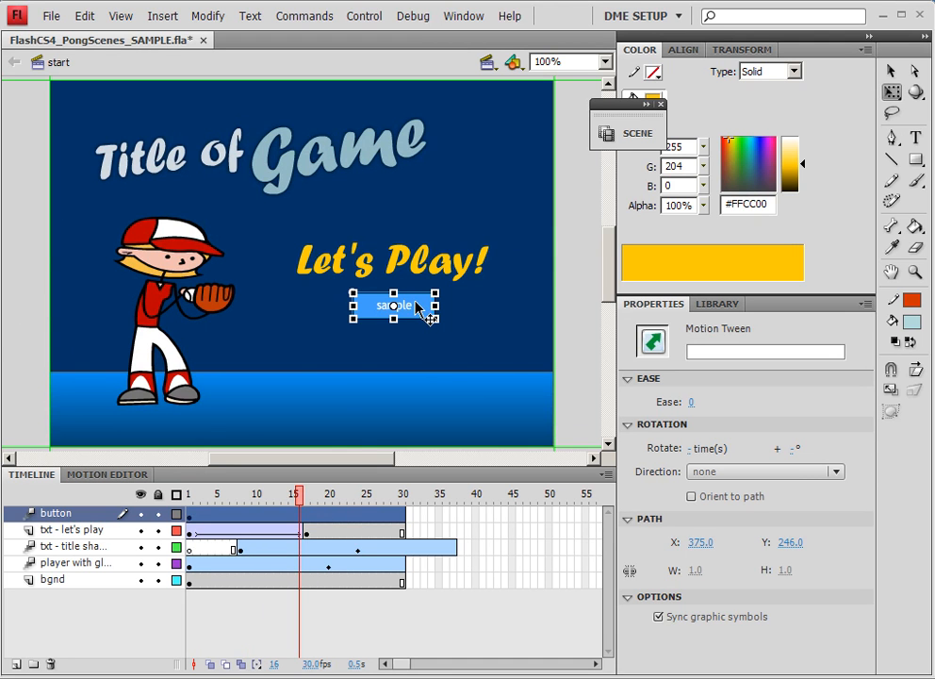
Step: Check the button's instance name and add a position keyframe at frame 15 of its tween by nudging the button
click(196, 494)
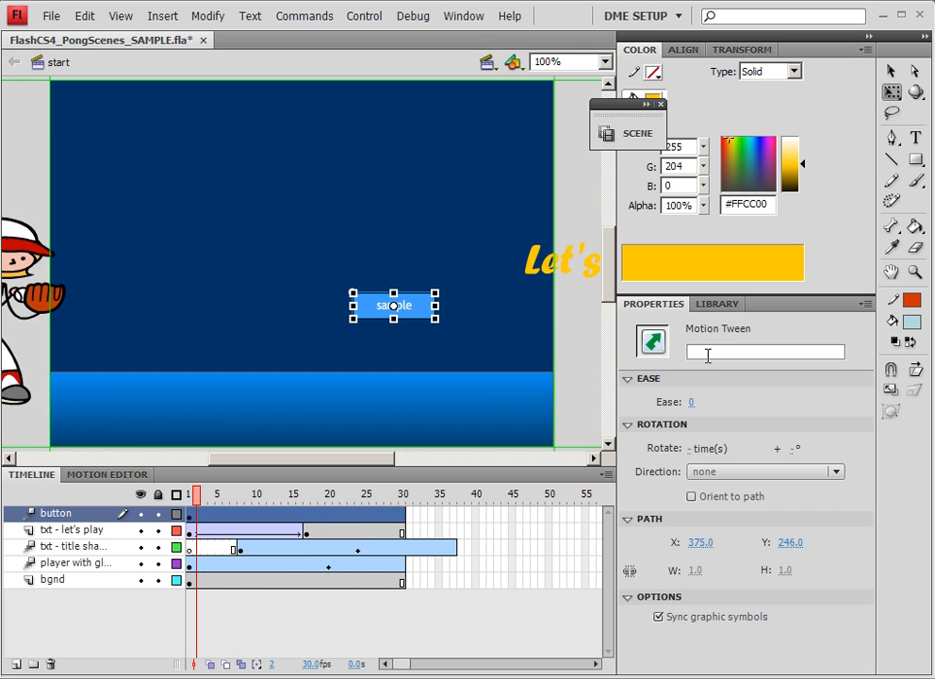
click(419, 311)
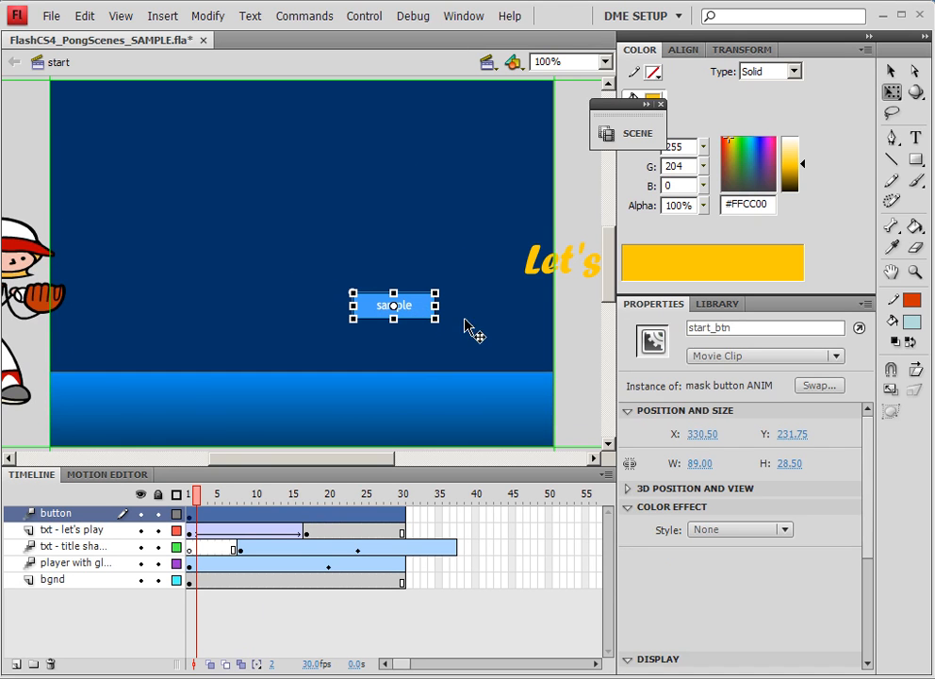
drag(754, 327, 622, 332)
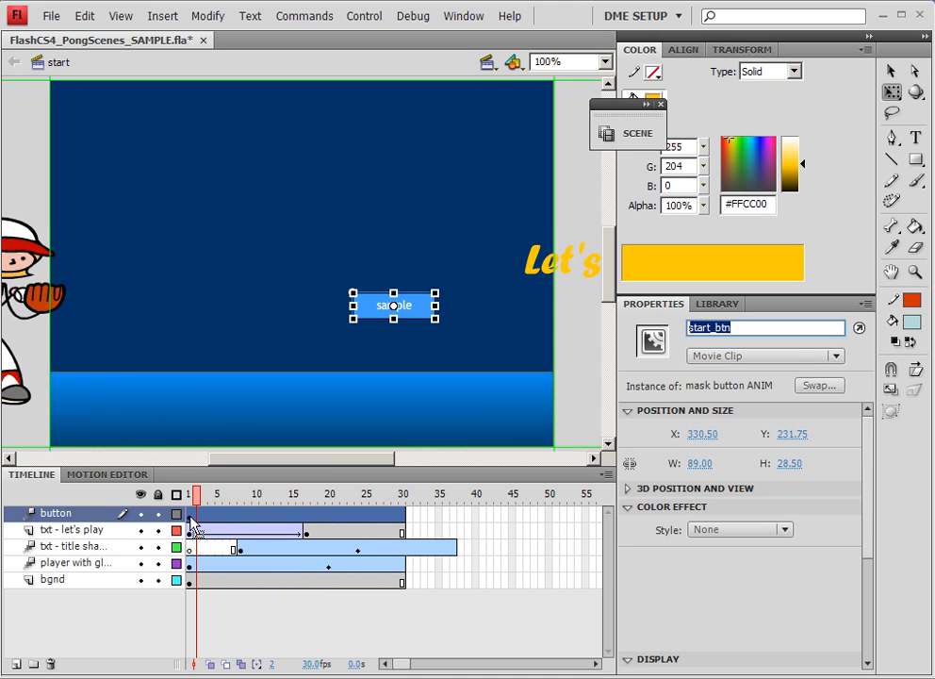
click(314, 520)
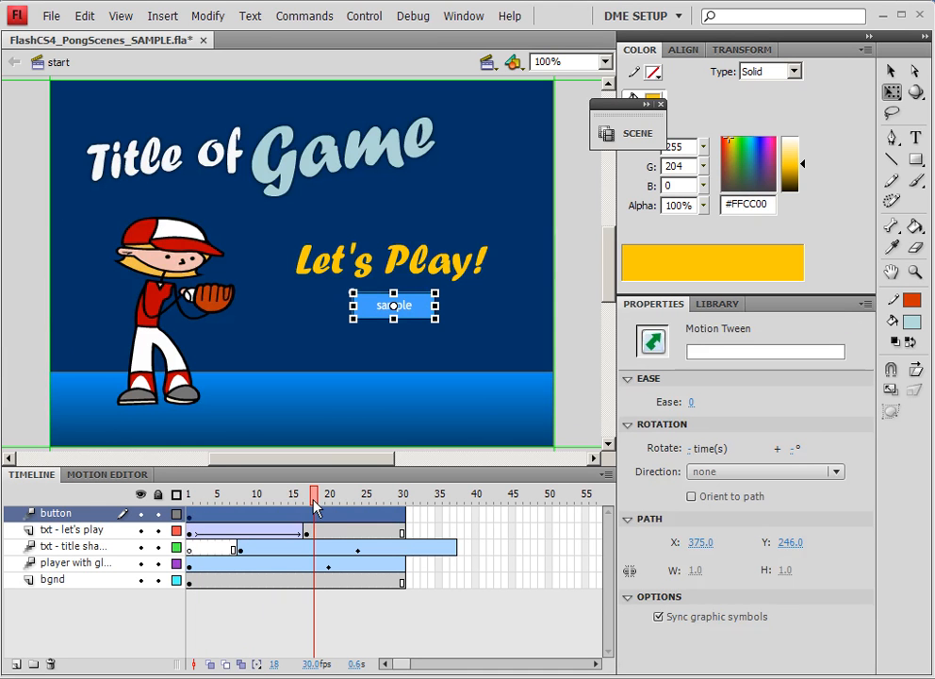
drag(314, 503, 297, 502)
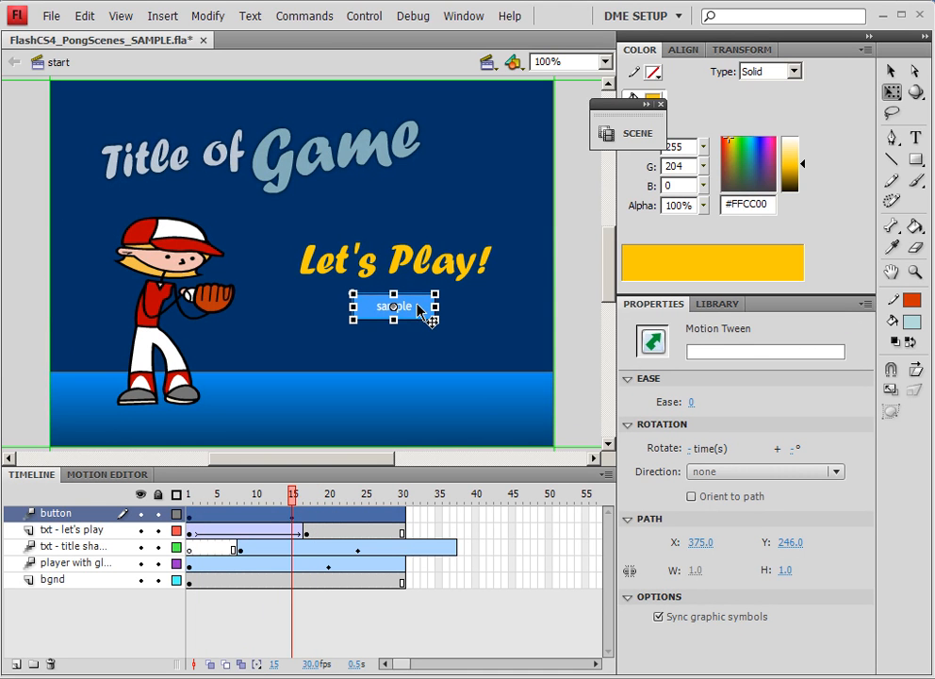
Step: Move the button straight down below the stage at frame 1, to Y 403.50
drag(292, 499, 161, 514)
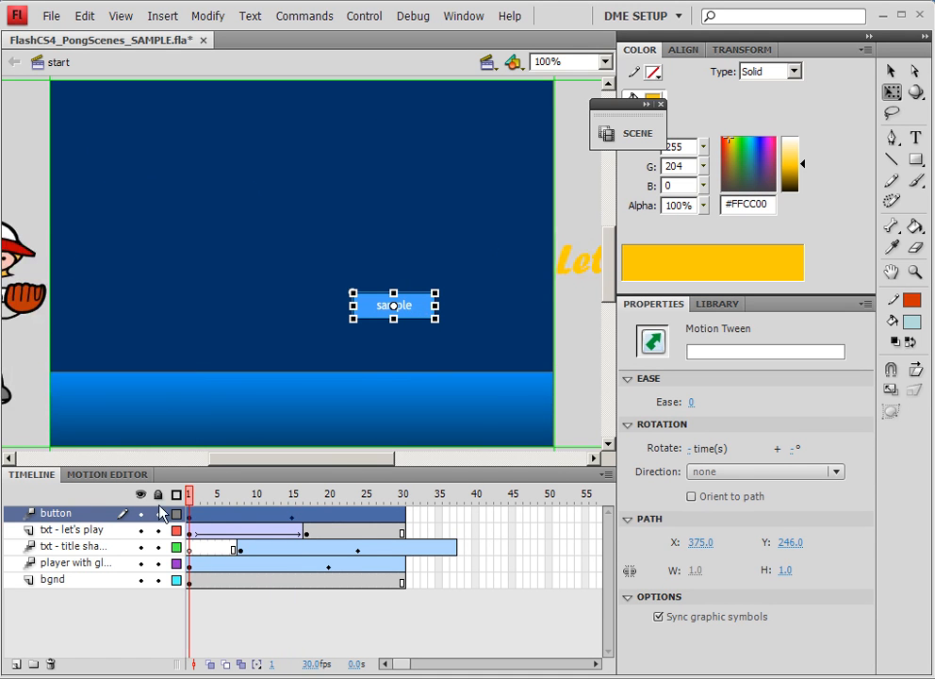
drag(420, 304, 421, 416)
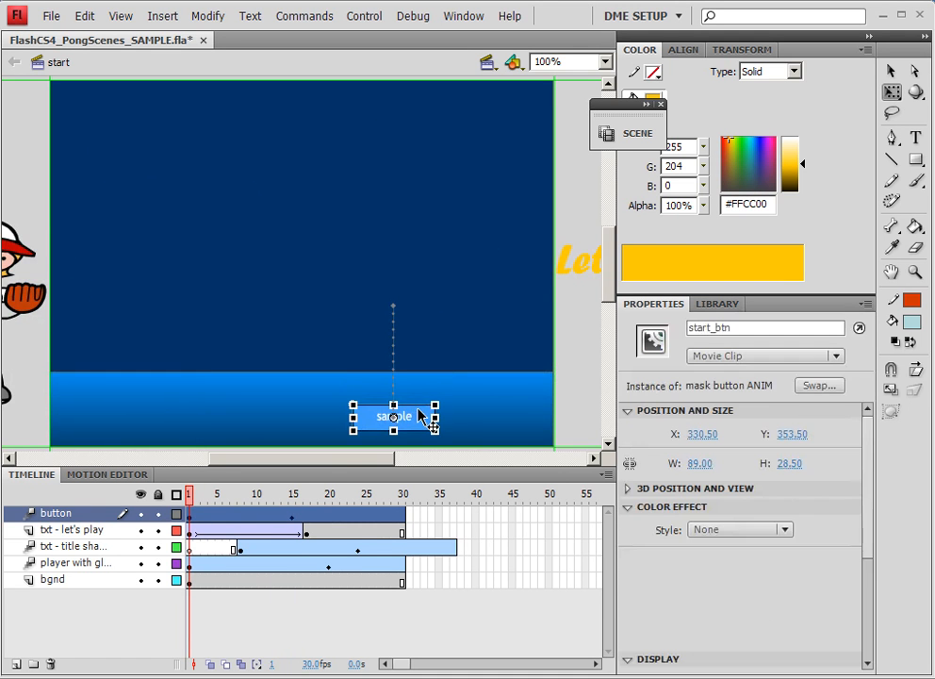
key(shift+Down)
key(shift+Down)
key(shift+Down)
key(shift+Down)
key(shift+Down)
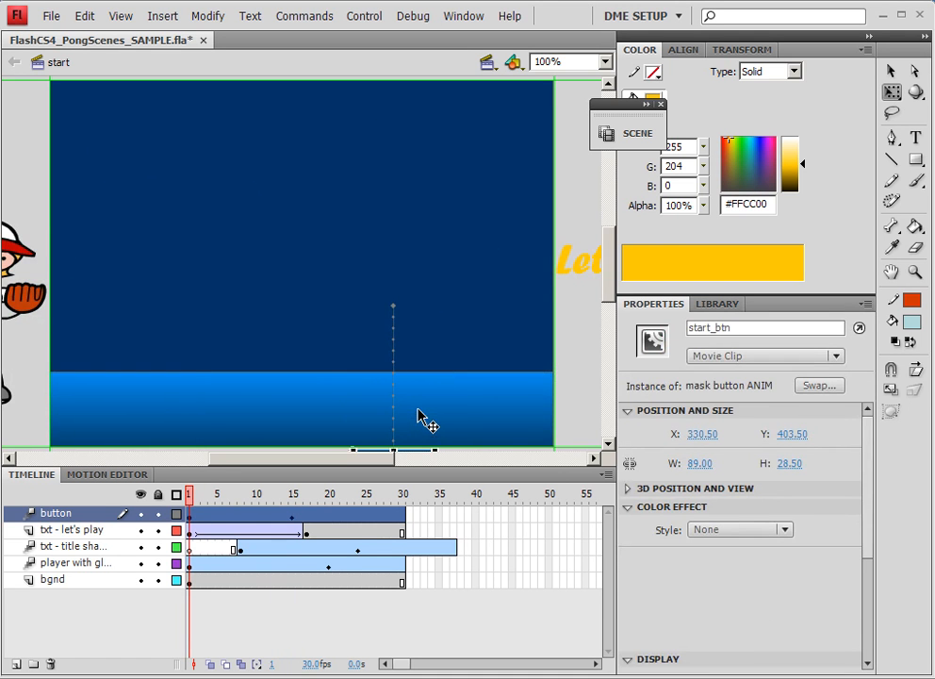
Step: Set the ease of the button's motion tween to 100 out and scrub the timeline to check the whole animation
drag(191, 494, 263, 497)
click(251, 518)
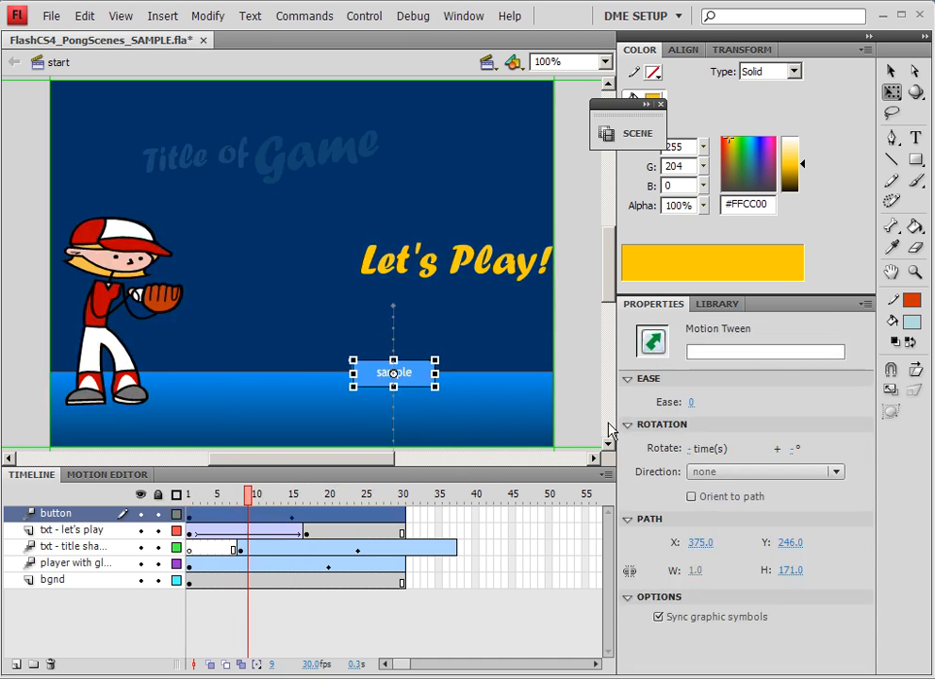
drag(691, 402, 834, 401)
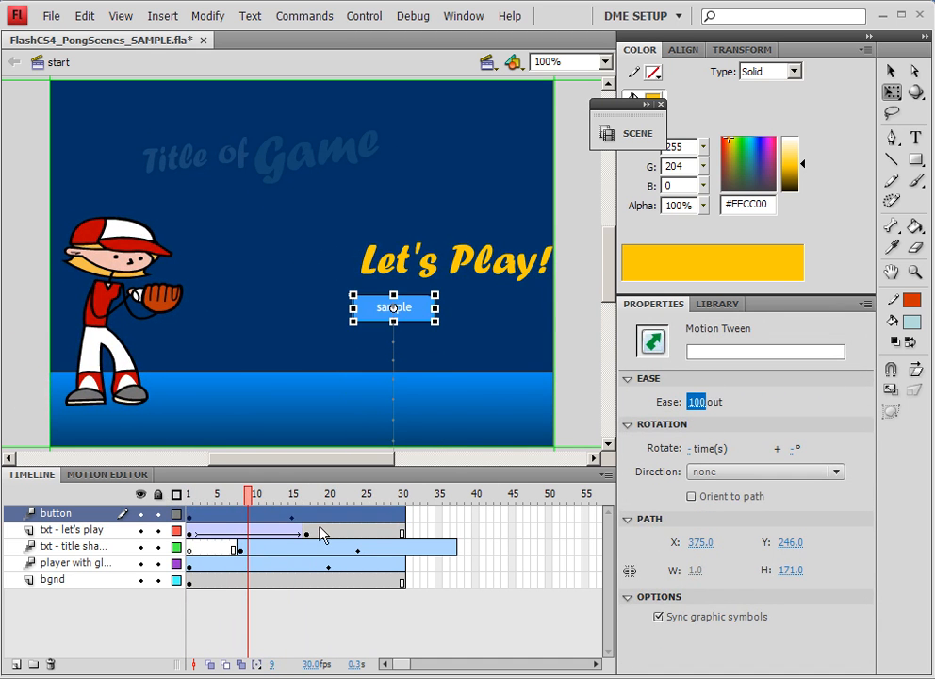
drag(251, 495, 410, 549)
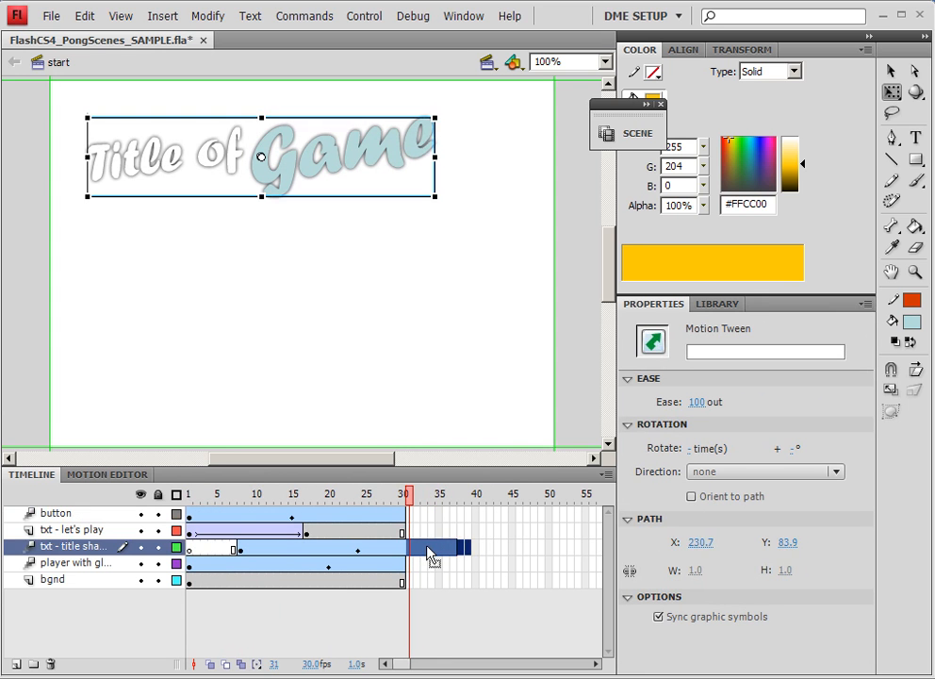
Step: Remove the surplus frames after frame 30 from the title shadow layer
right_click(428, 544)
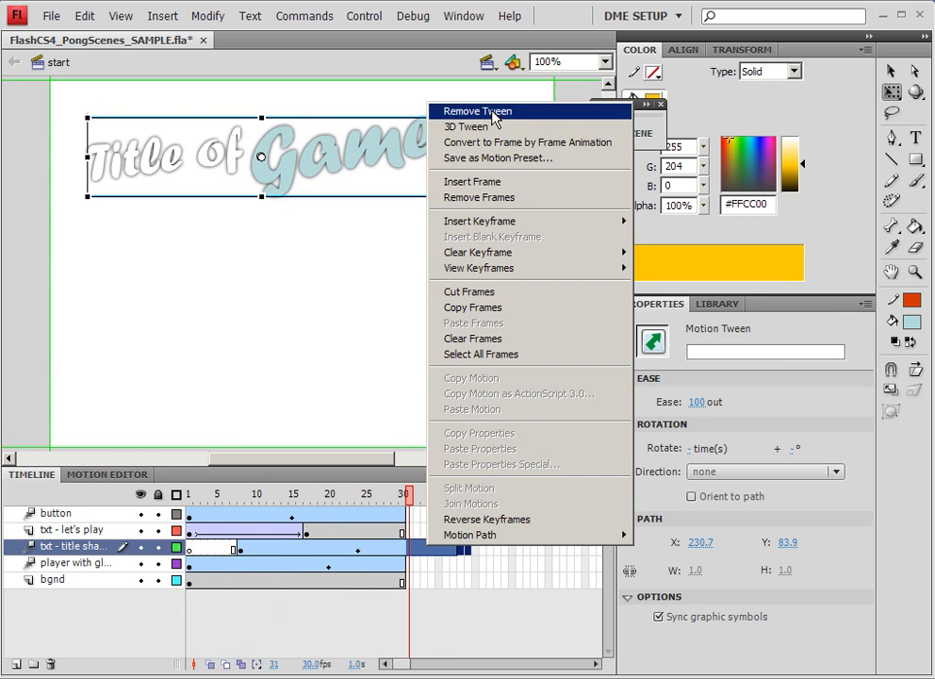
click(476, 198)
drag(403, 496, 441, 516)
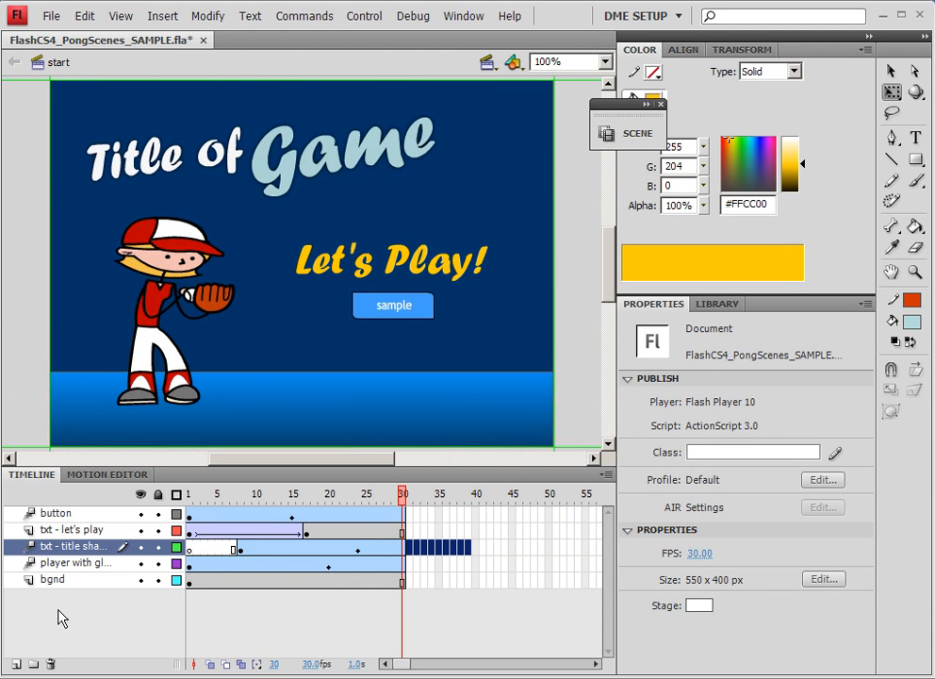
Step: Shift the button's whole motion tween five frames later so it starts at frame 6
click(206, 512)
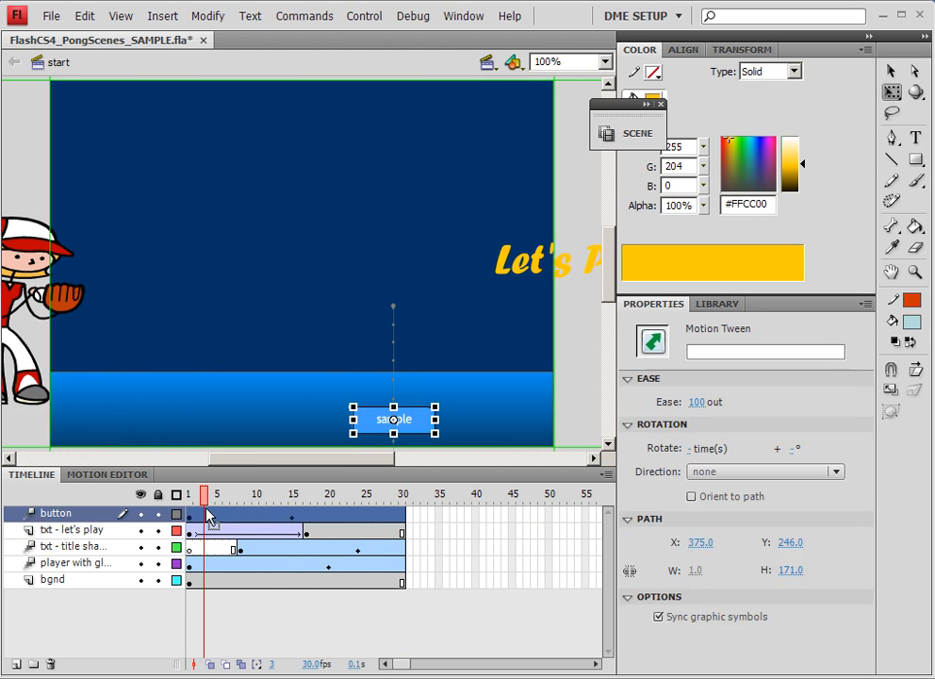
drag(246, 519, 290, 520)
drag(289, 497, 439, 499)
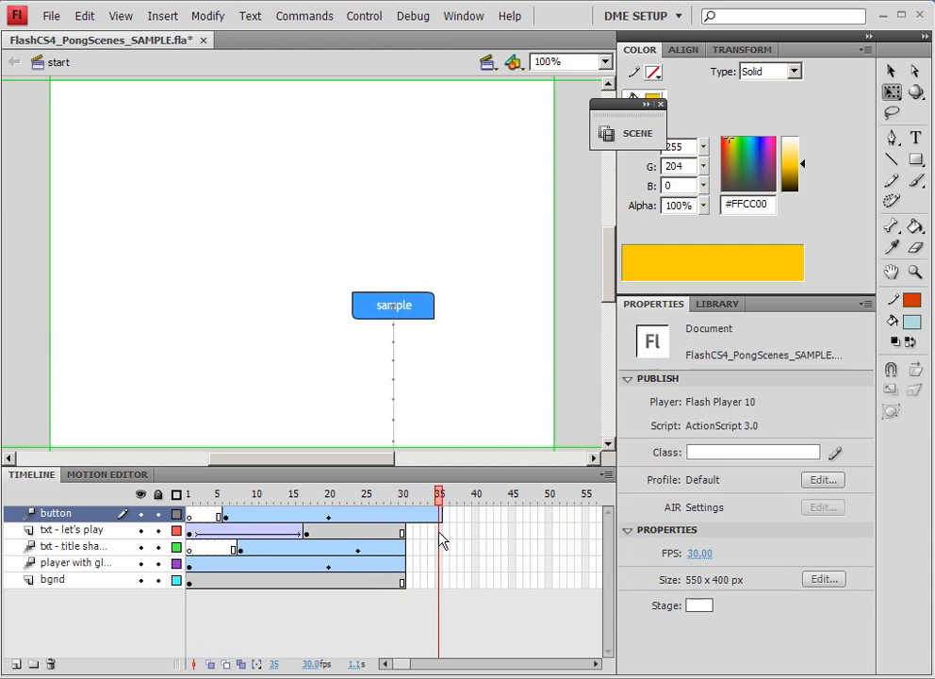
Step: Extend the Let's Play, title, player and background layers to frame 35 and scrub the timeline to check the timing
click(439, 586)
right_click(438, 585)
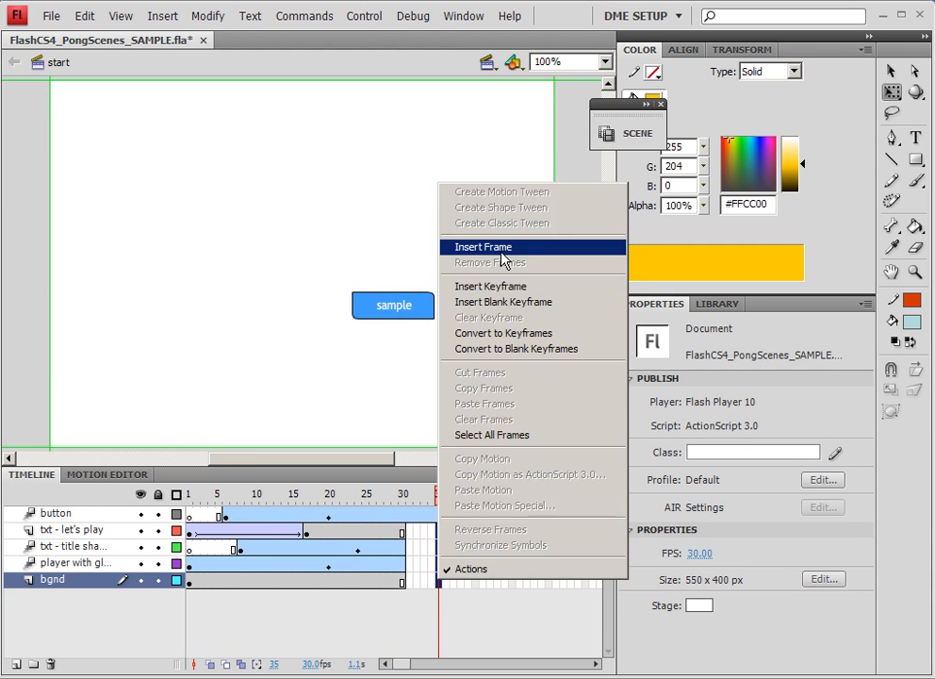
click(502, 256)
click(189, 493)
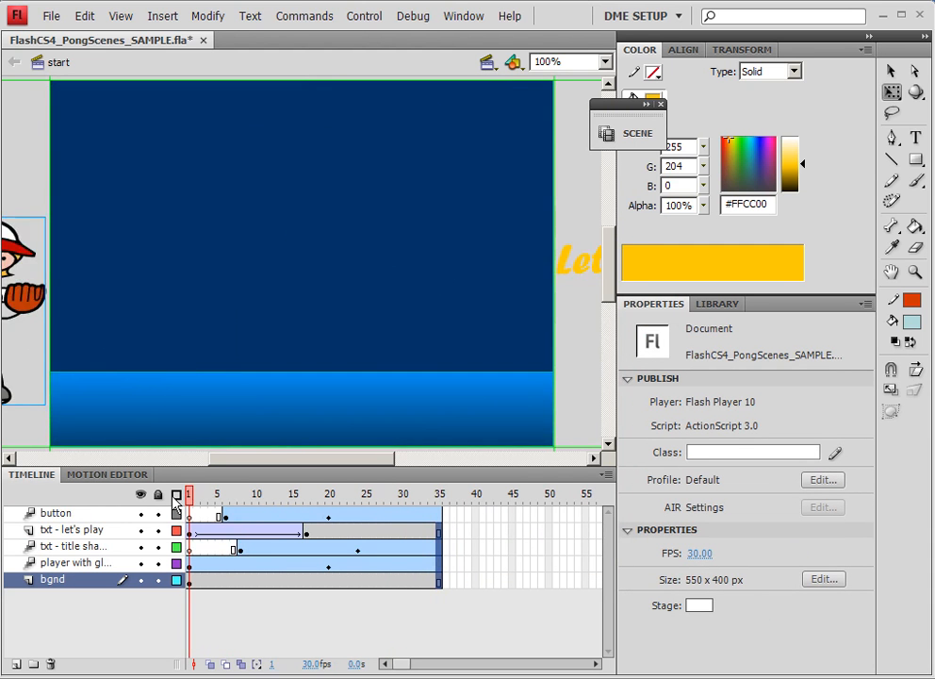
drag(189, 497, 328, 501)
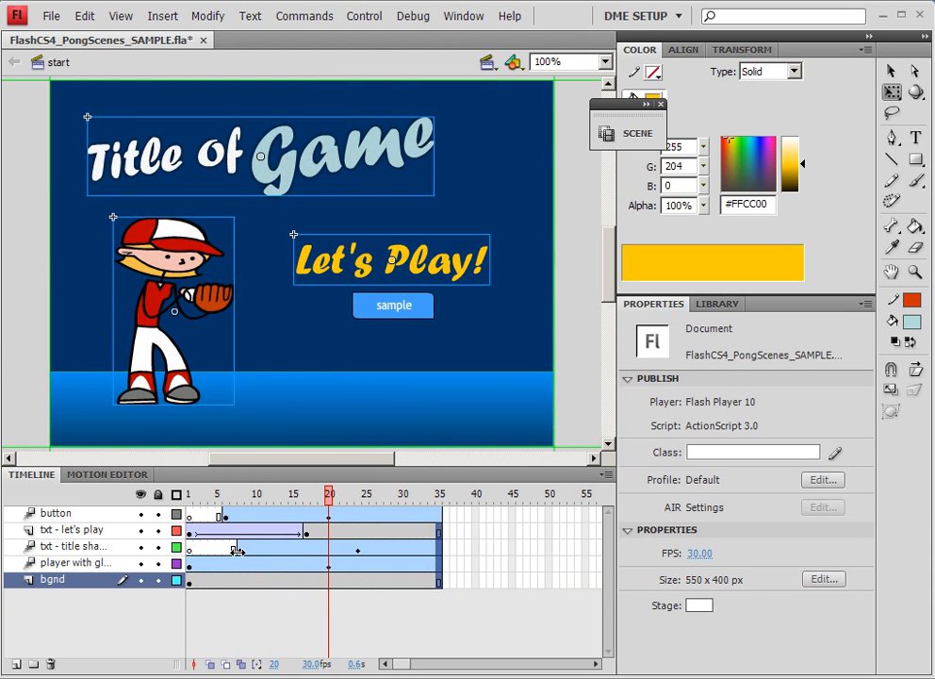
Step: Add a new layer above all the others and name it actions
click(15, 663)
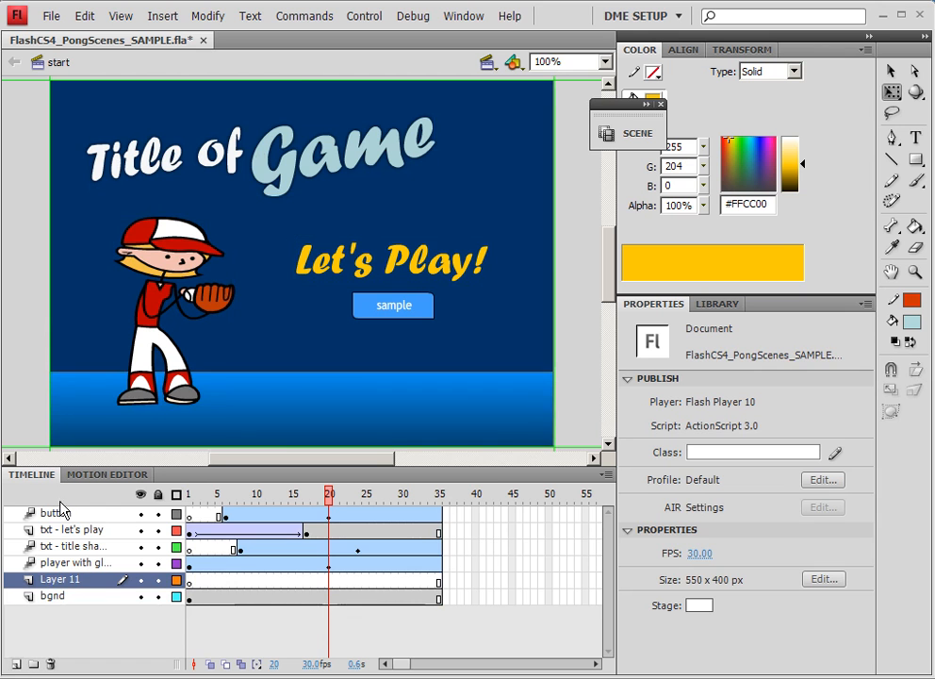
drag(47, 582, 47, 514)
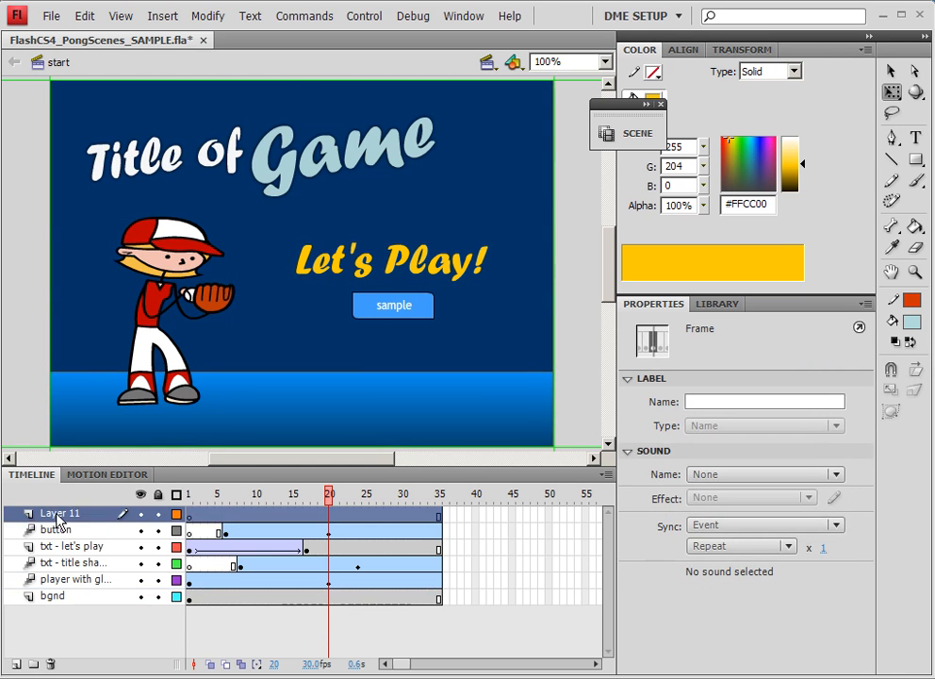
double_click(58, 514)
text(actinos)
key(Return)
click(62, 514)
double_click(62, 514)
drag(58, 513, 88, 513)
text(ons)
key(Return)
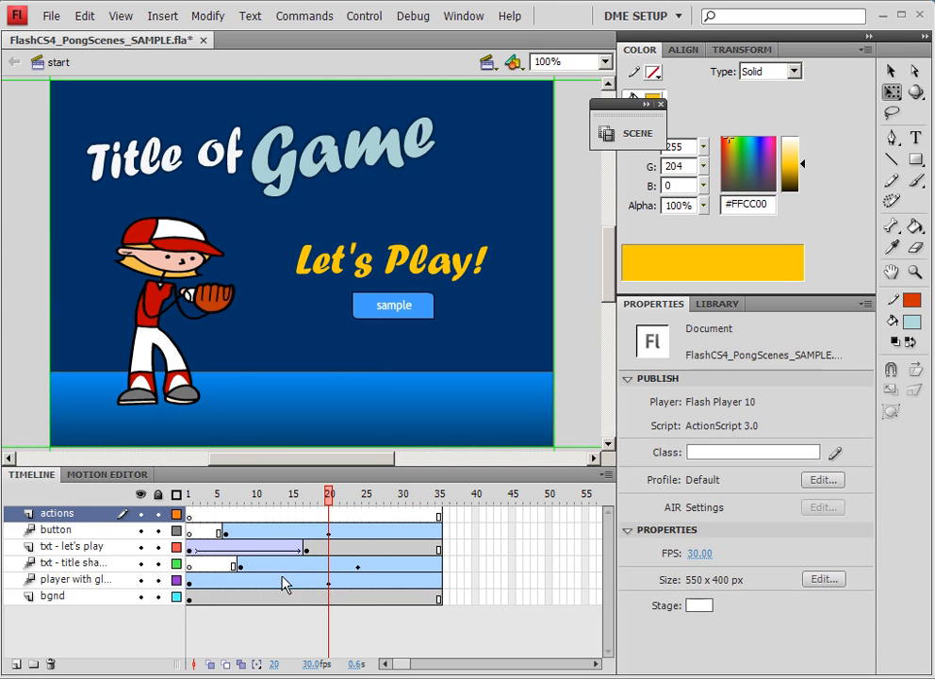
Step: Insert a blank keyframe at frame 35 of the actions layer and give it the script stop();
click(189, 516)
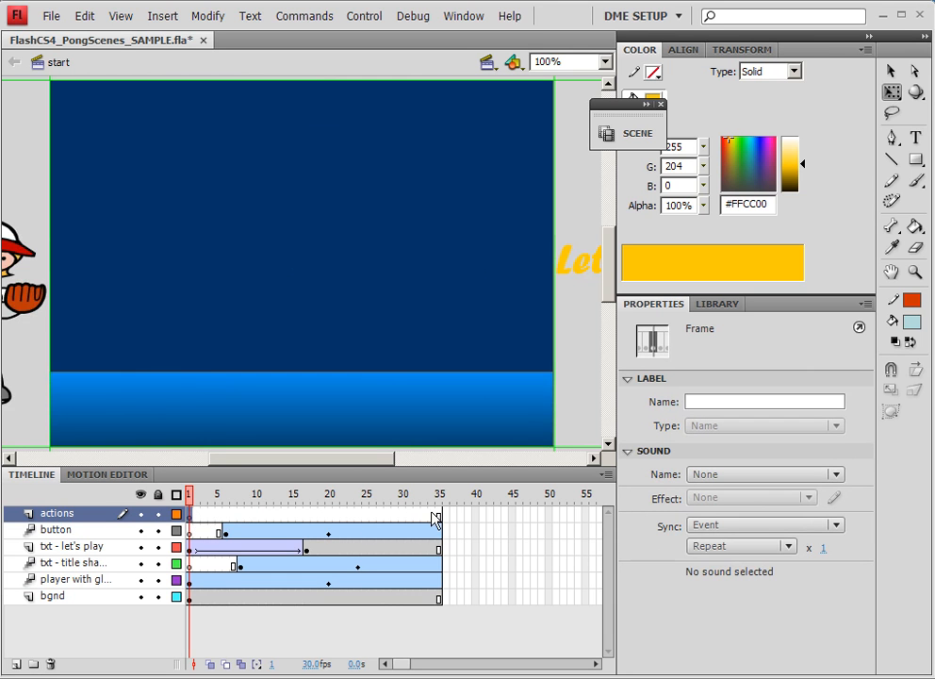
click(436, 518)
click(190, 521)
drag(190, 521, 441, 523)
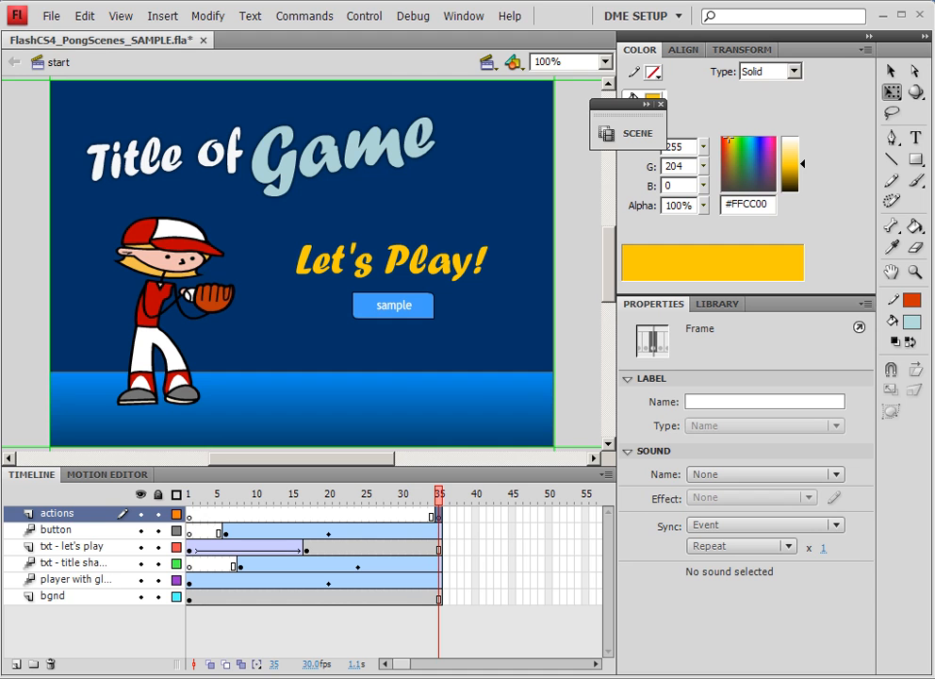
key(F9)
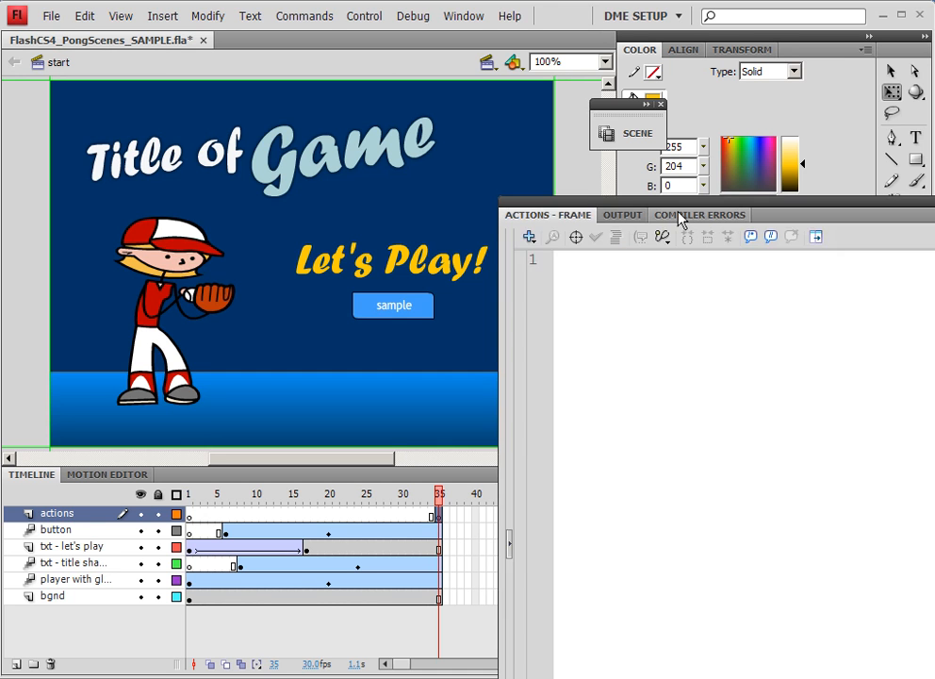
text(stop();)
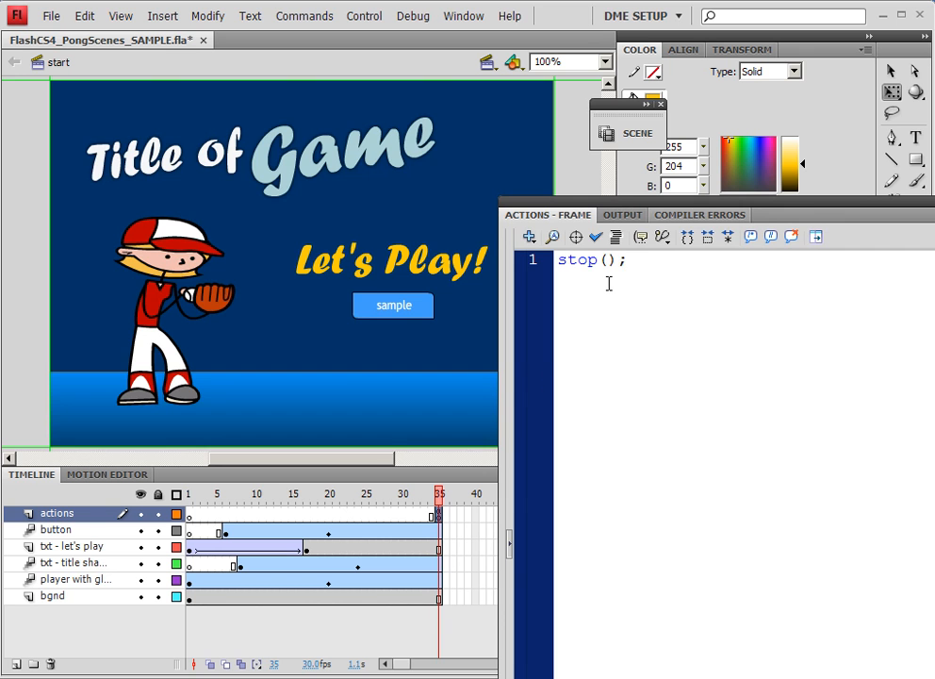
mouse_move(455, 509)
mouse_down()
mouse_move(189, 498)
mouse_move(441, 504)
mouse_up()
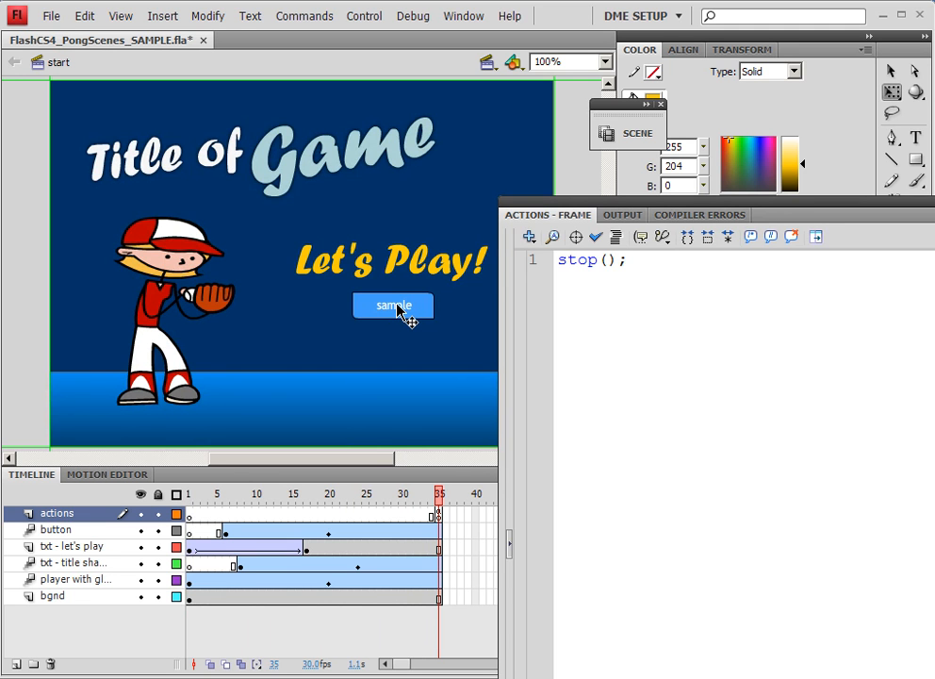
Step: Save the file, test the movie and close the preview
key(ctrl+s)
key(ctrl+Return)
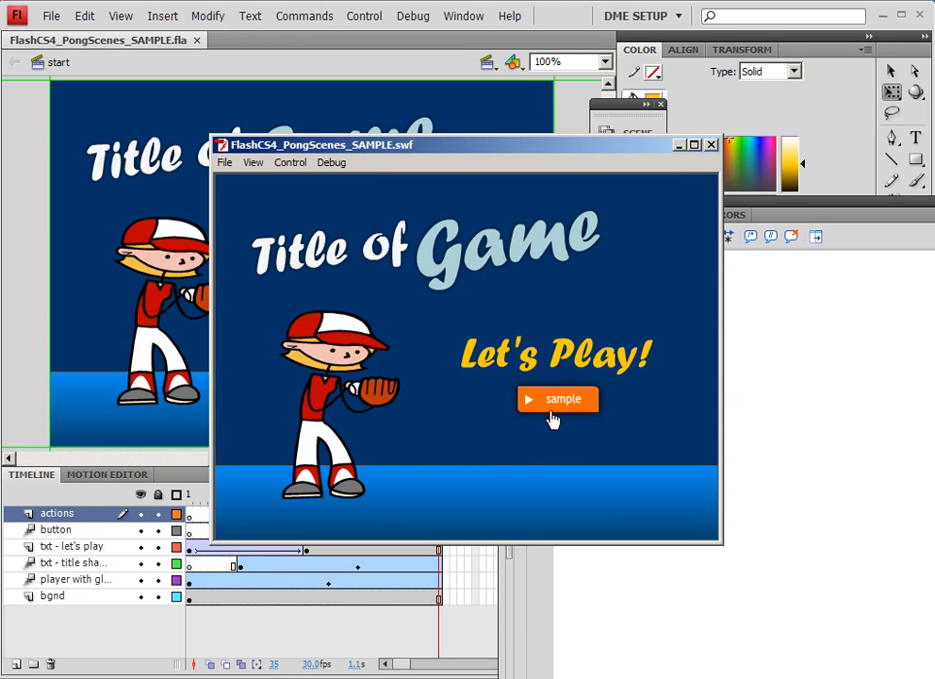
click(714, 145)
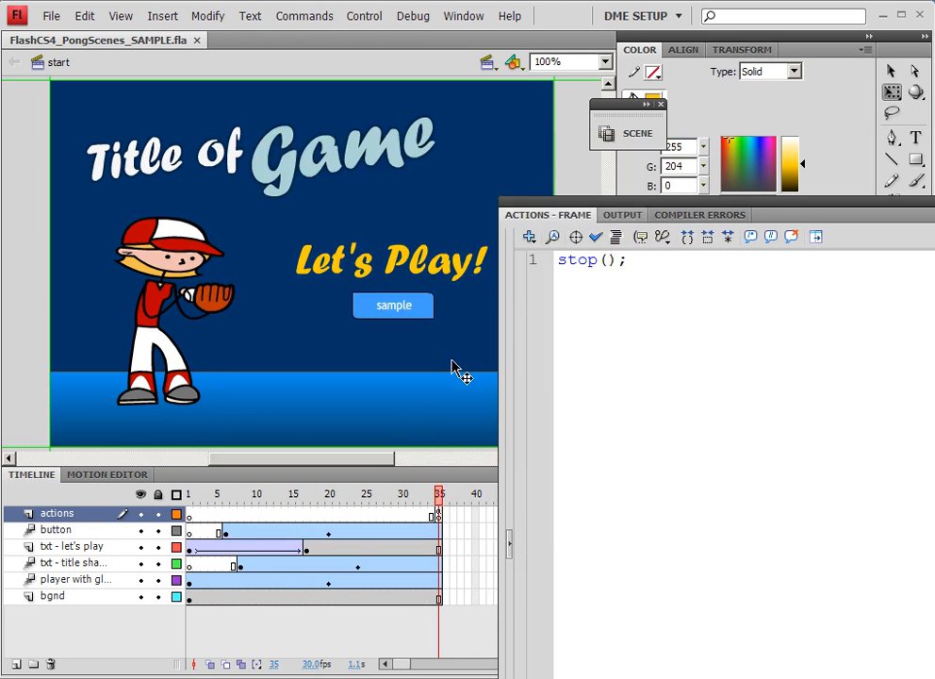
Step: Return to the script of frame 35 on the actions layer and start a new line below stop();
click(384, 308)
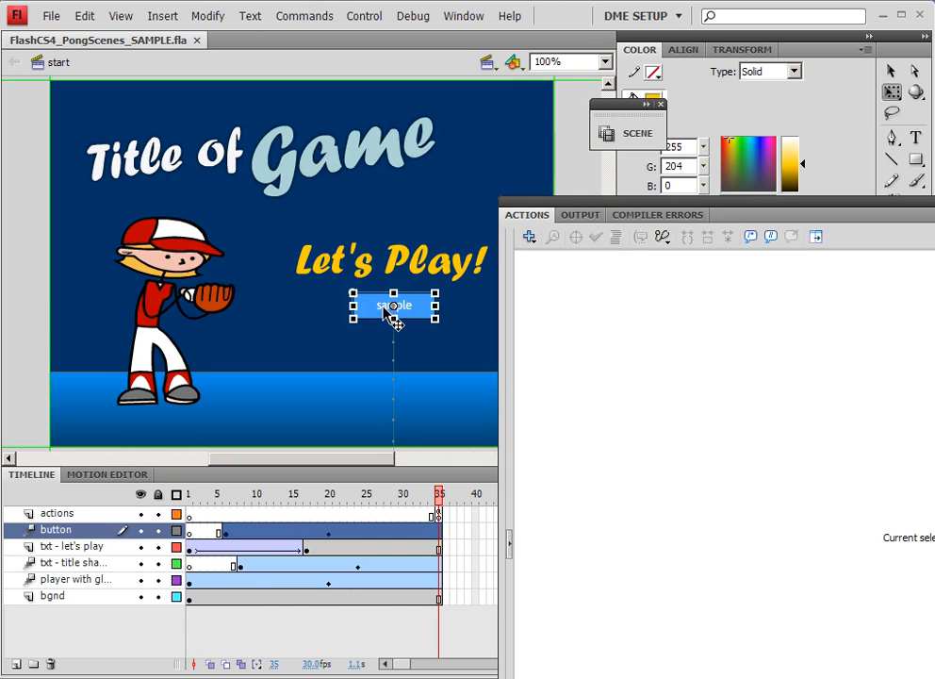
click(439, 514)
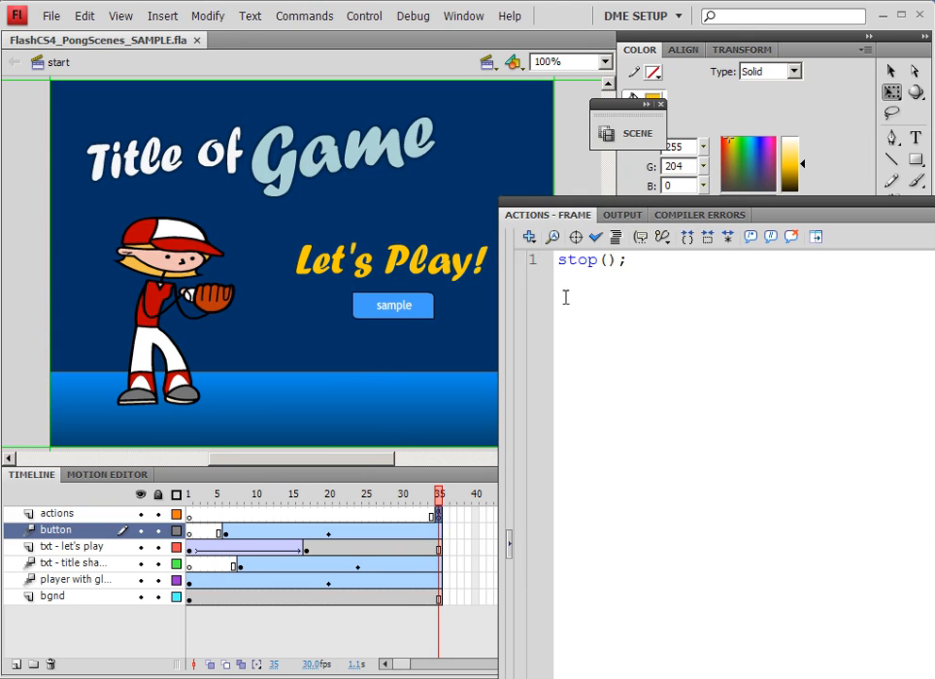
click(569, 278)
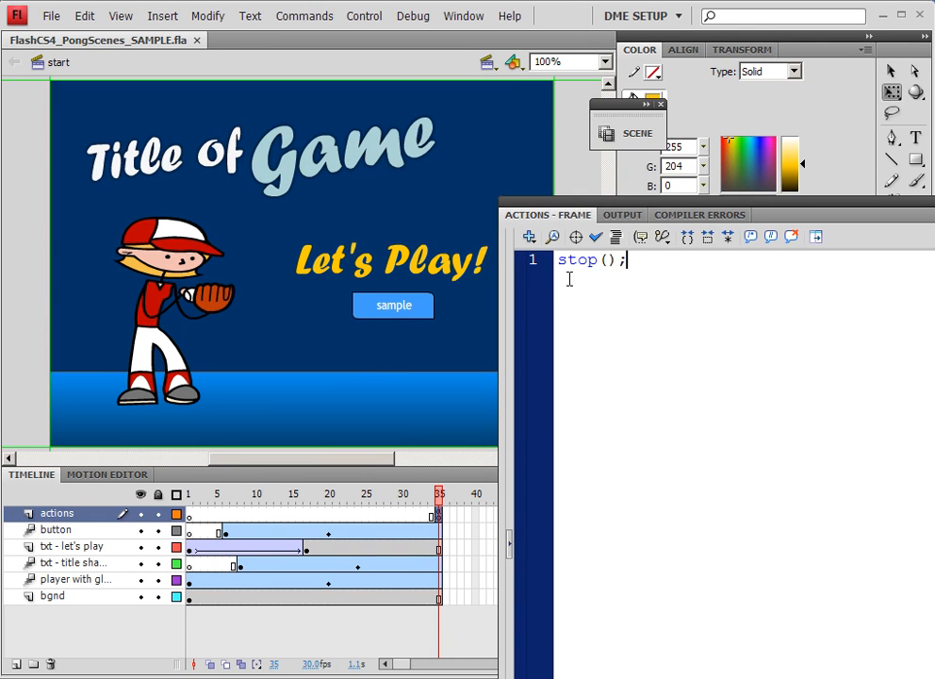
key(Return)
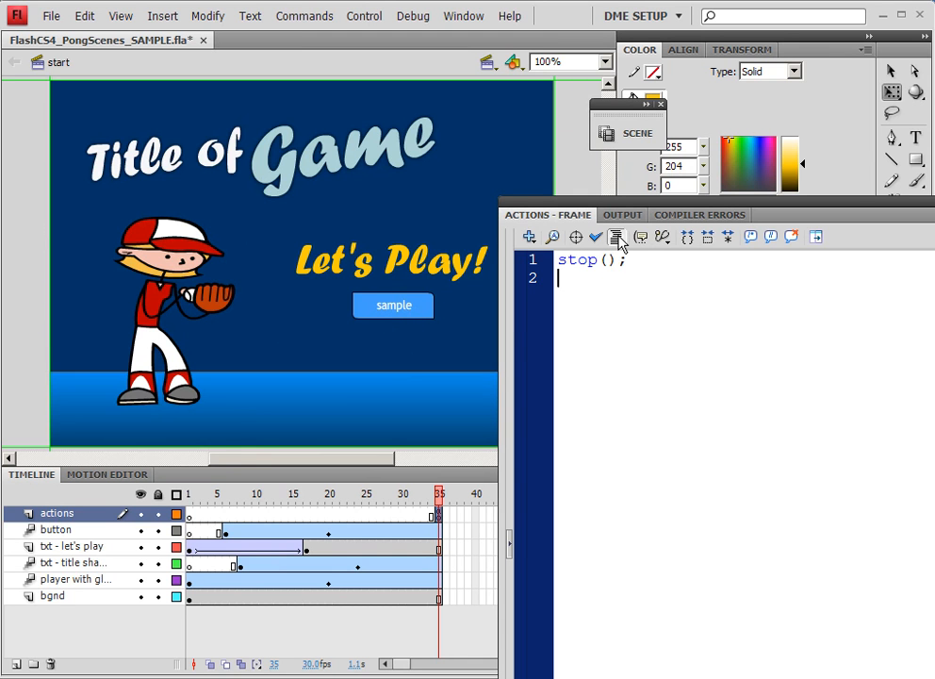
key(BackSpace)
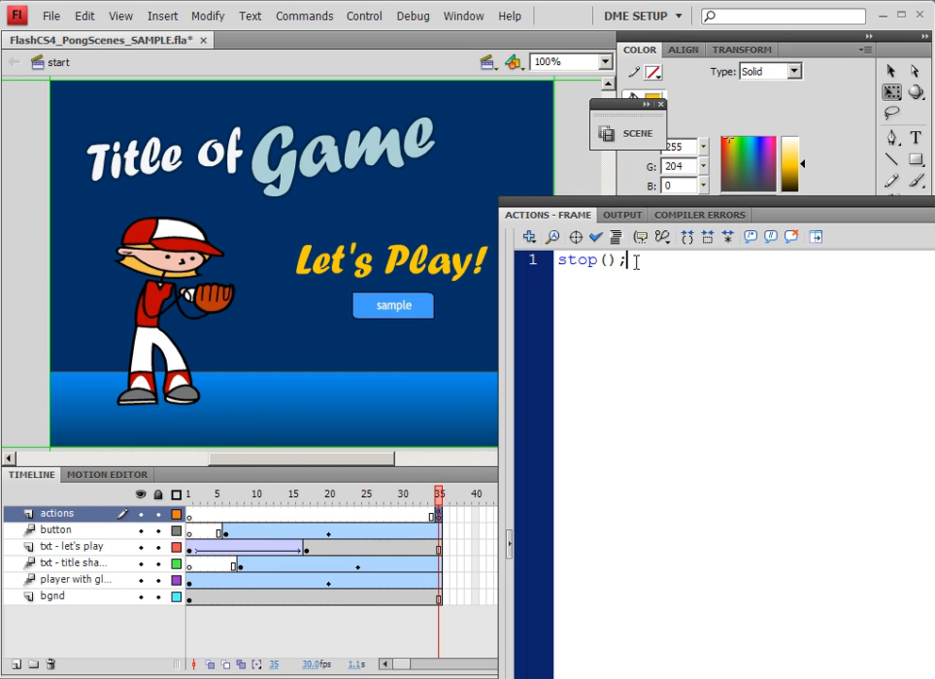
key(Return)
Step: Insert the relative target path this.start_btn.label_mc.label_txt on line 2 of the script
click(577, 243)
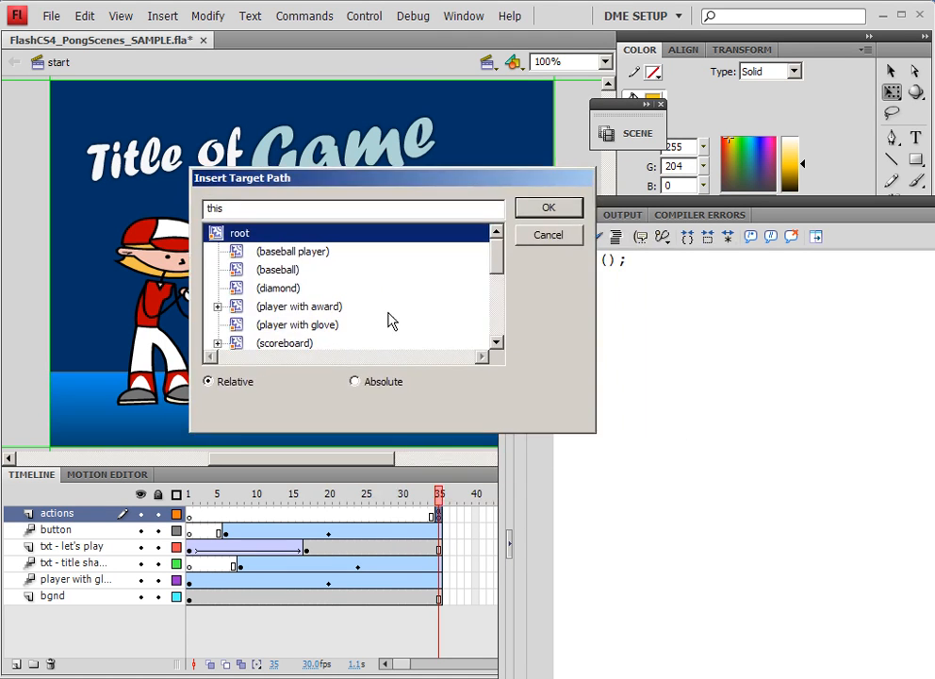
drag(595, 432, 634, 591)
scroll(537, 447, down, 1)
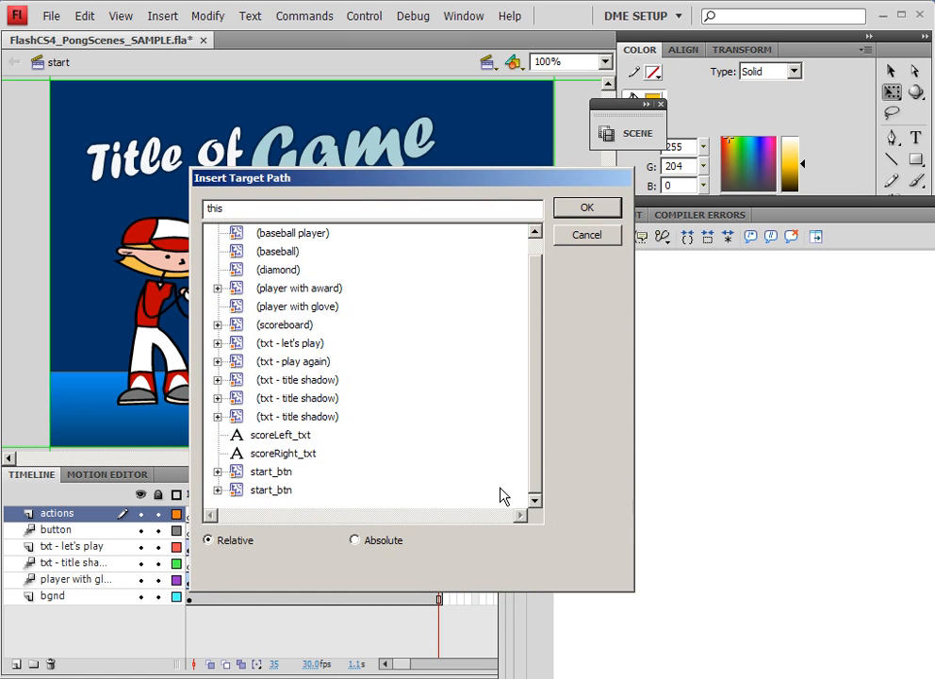
click(218, 471)
click(273, 471)
scroll(365, 459, down, 1)
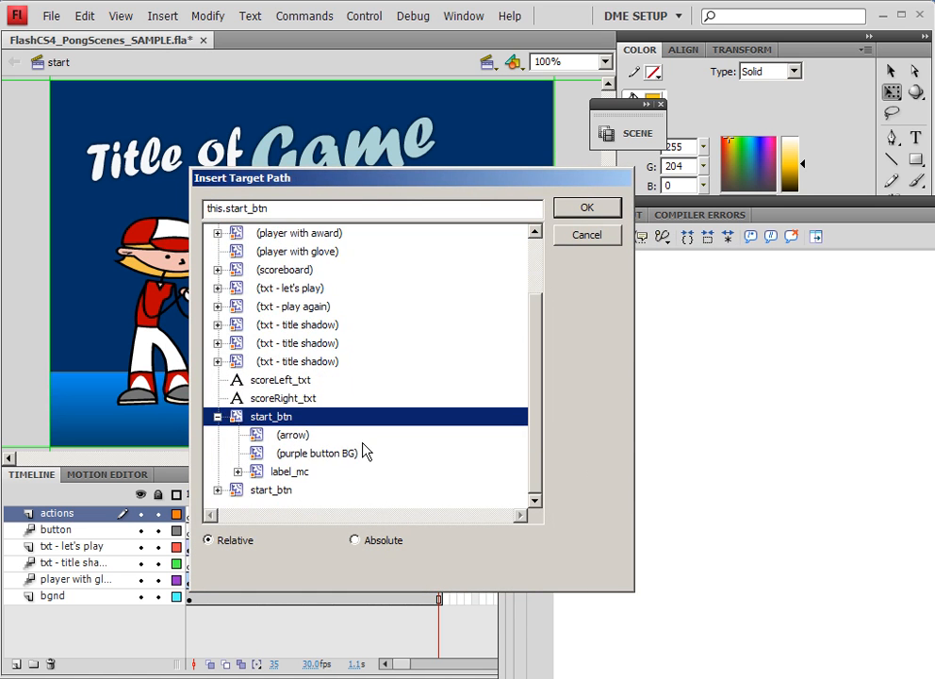
click(311, 472)
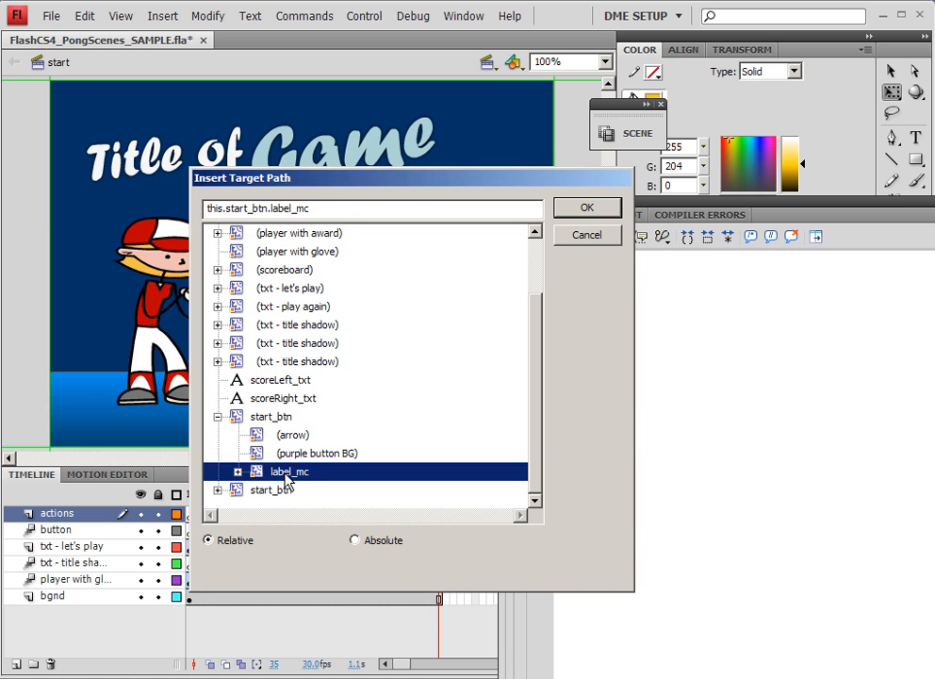
click(237, 472)
scroll(323, 476, down, 1)
click(314, 473)
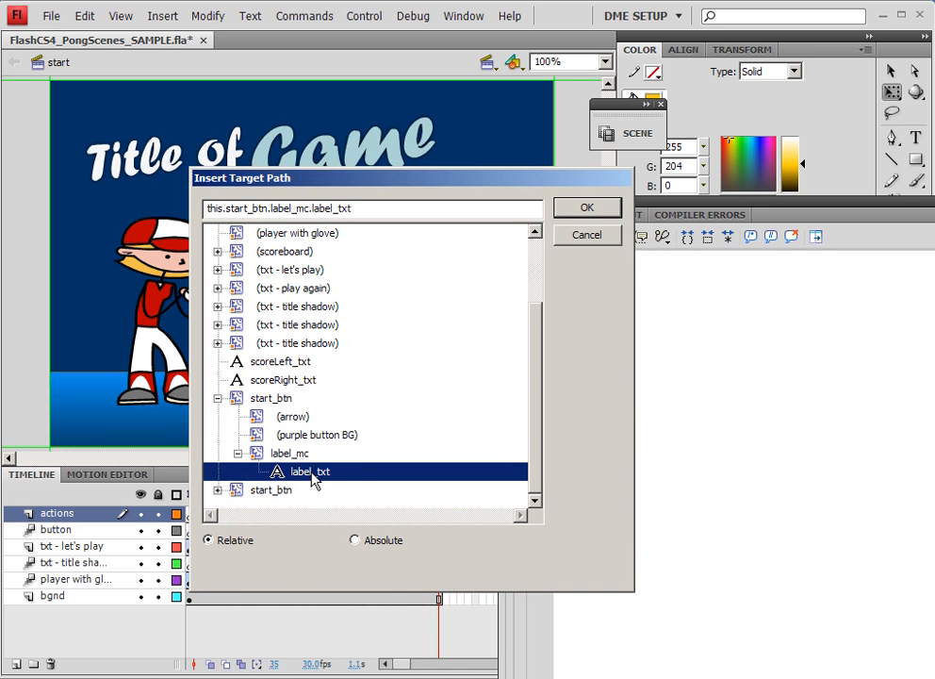
click(584, 208)
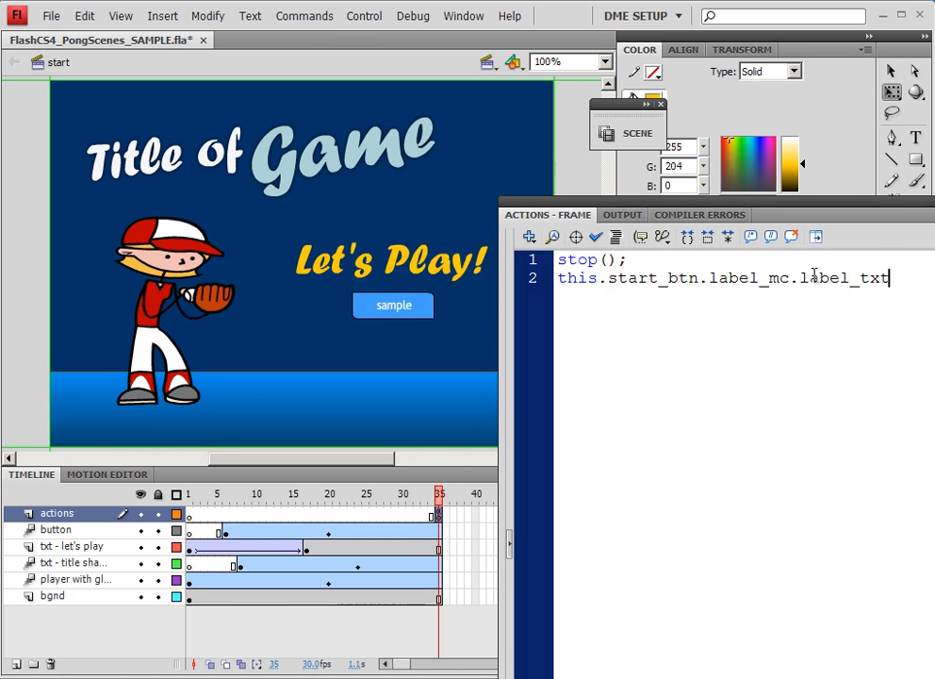
Step: Complete line 2 of the script with .text = "GO ON>"; to set the button's label
drag(870, 211, 503, 173)
text(.)
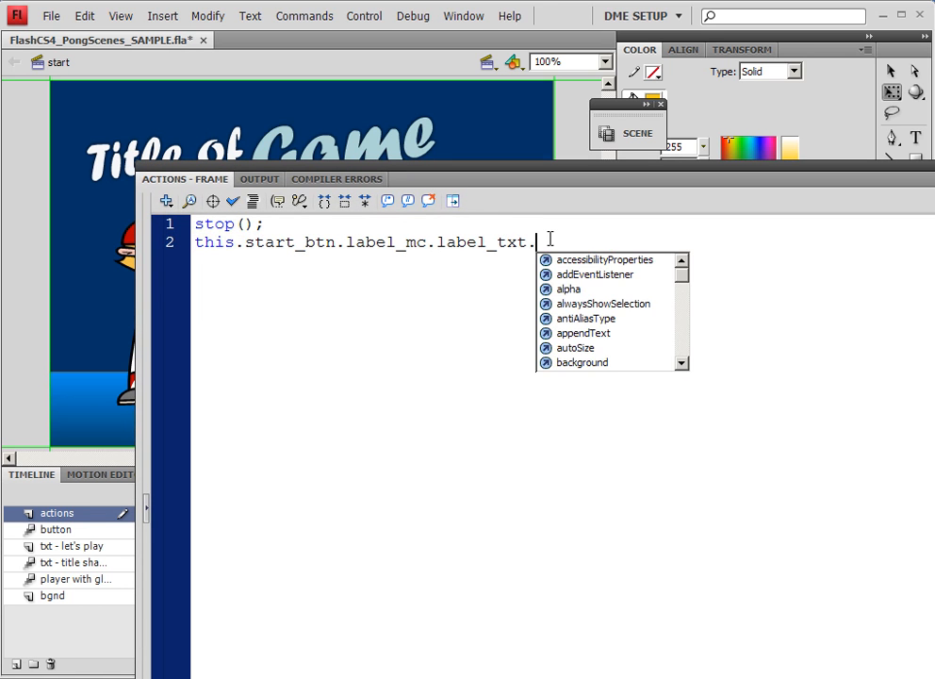
text(text = )
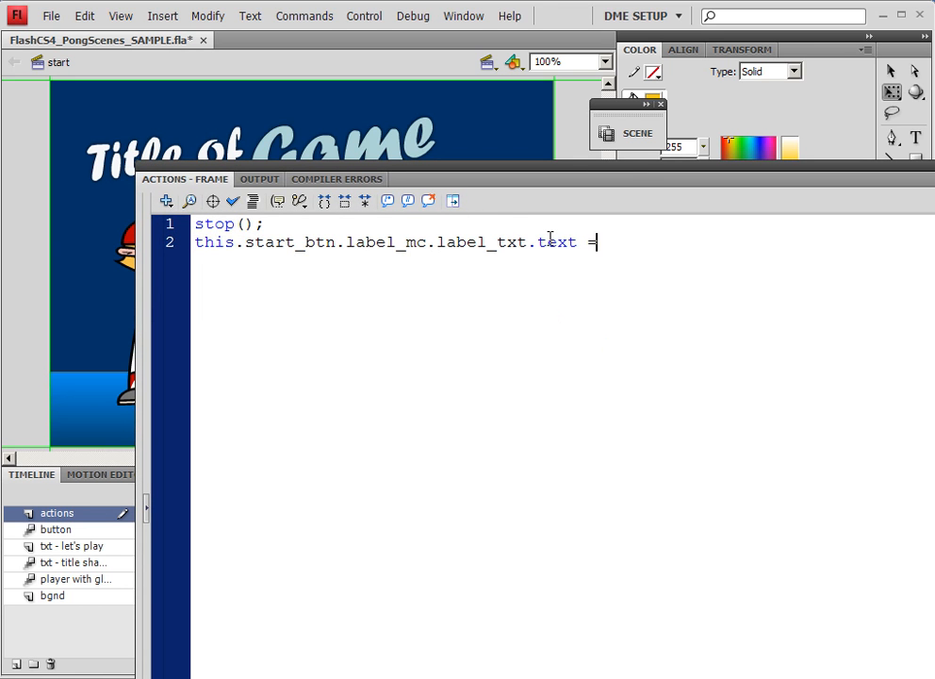
text("GO ON>";)
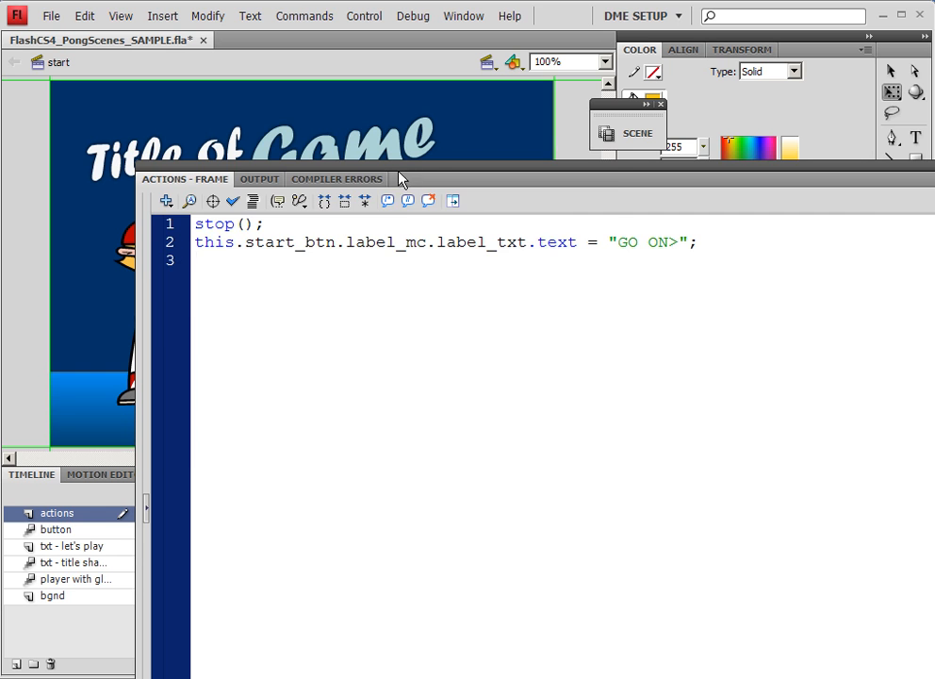
Step: Collapse the script editor out of the way, test the movie to check the button label, and close the preview
drag(394, 168, 651, 194)
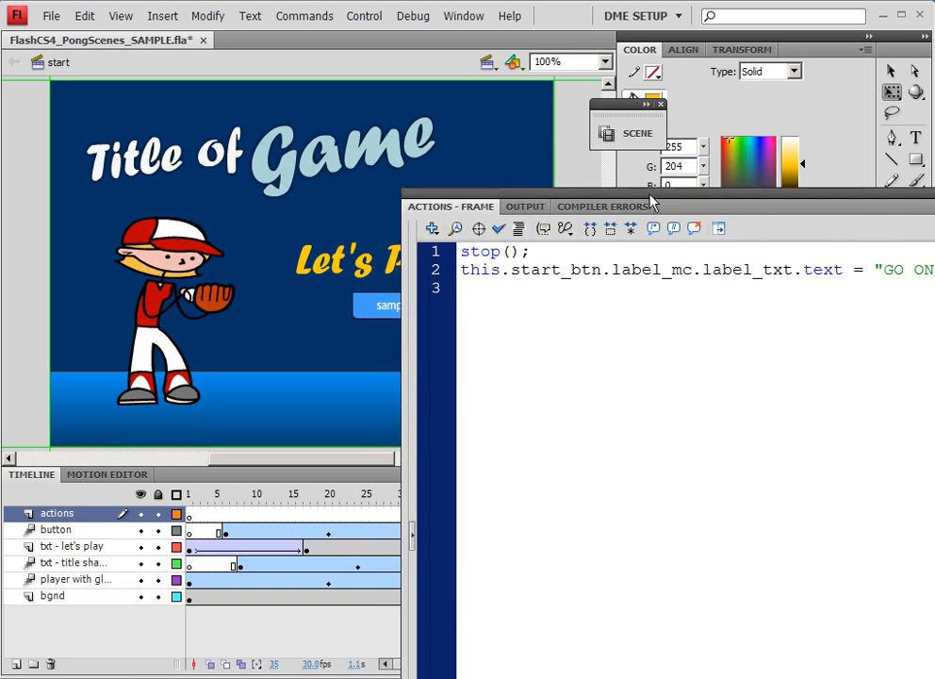
click(650, 193)
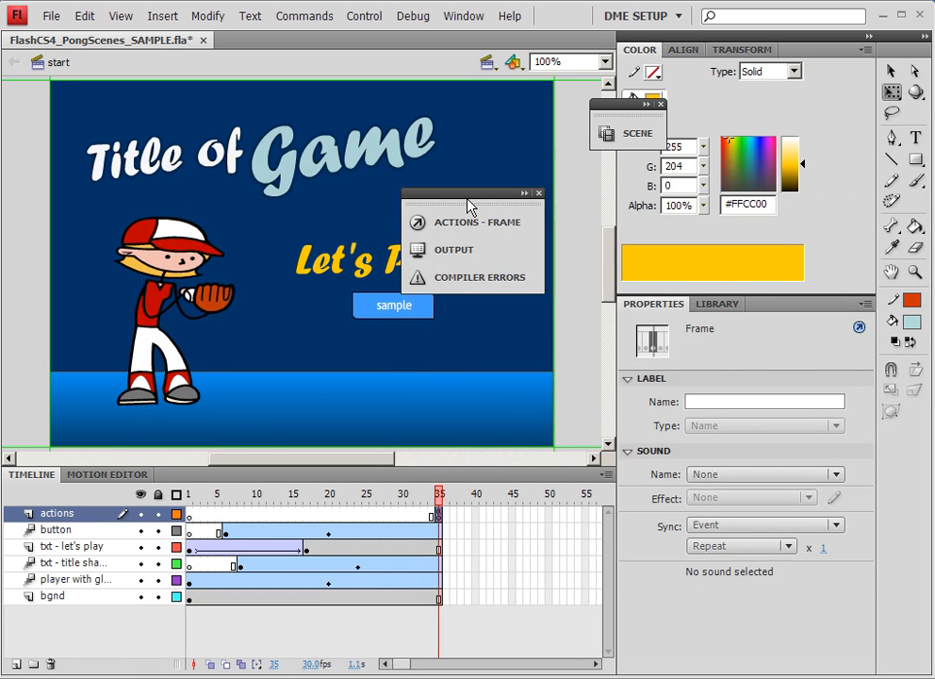
key(ctrl+Return)
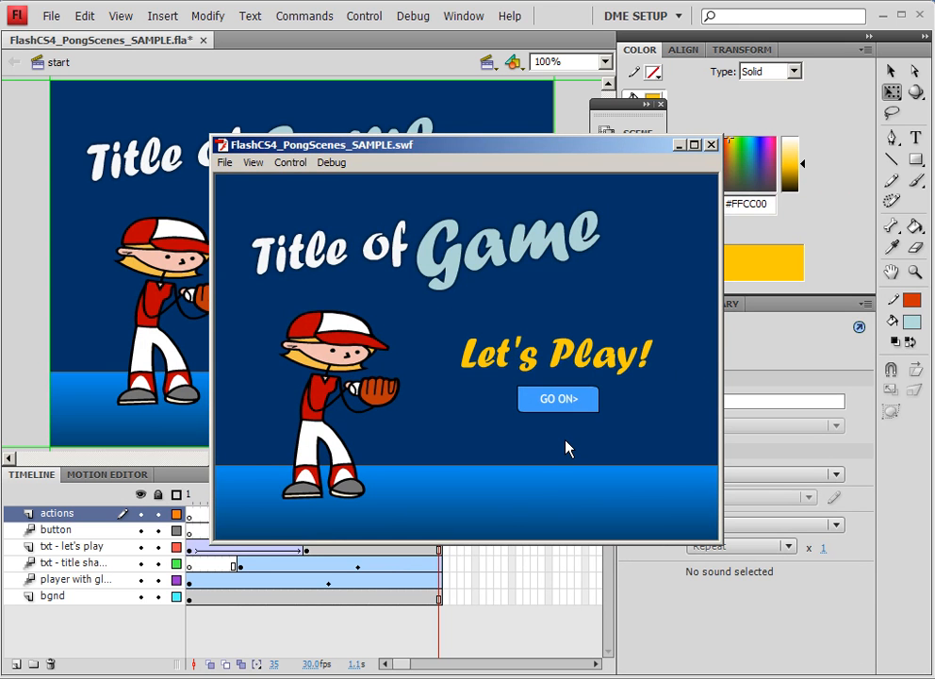
click(710, 146)
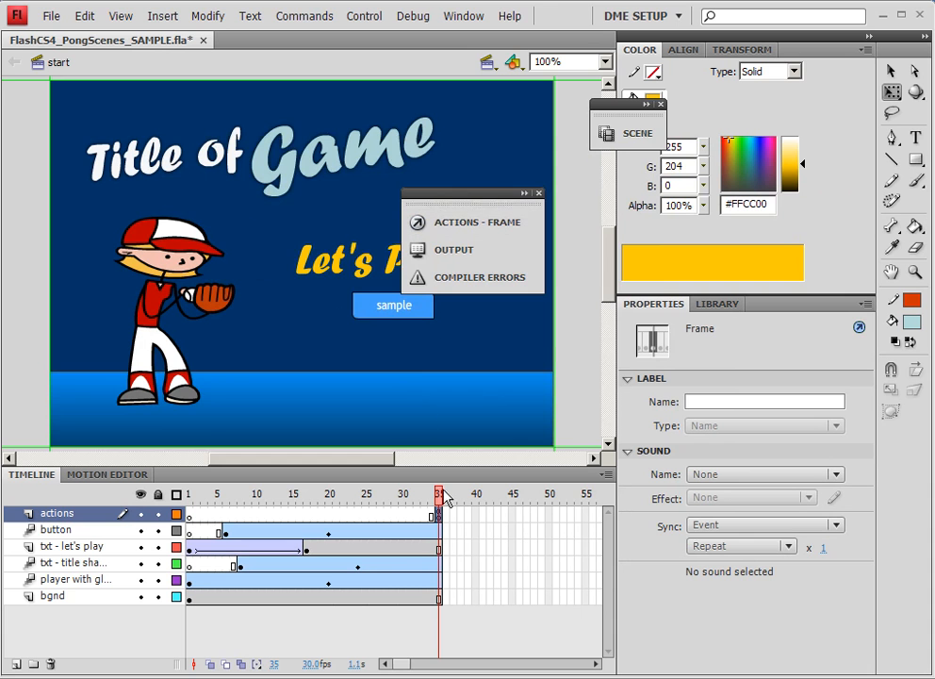
Step: Remove the start button's label line from the frame 35 script so that only stop(); is left
click(474, 223)
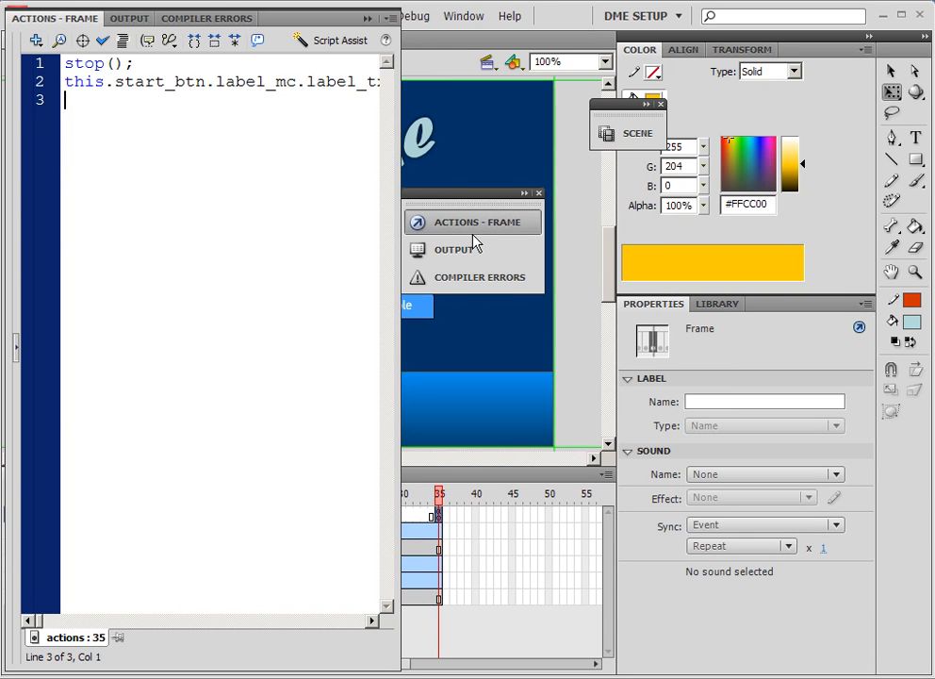
triple_click(67, 83)
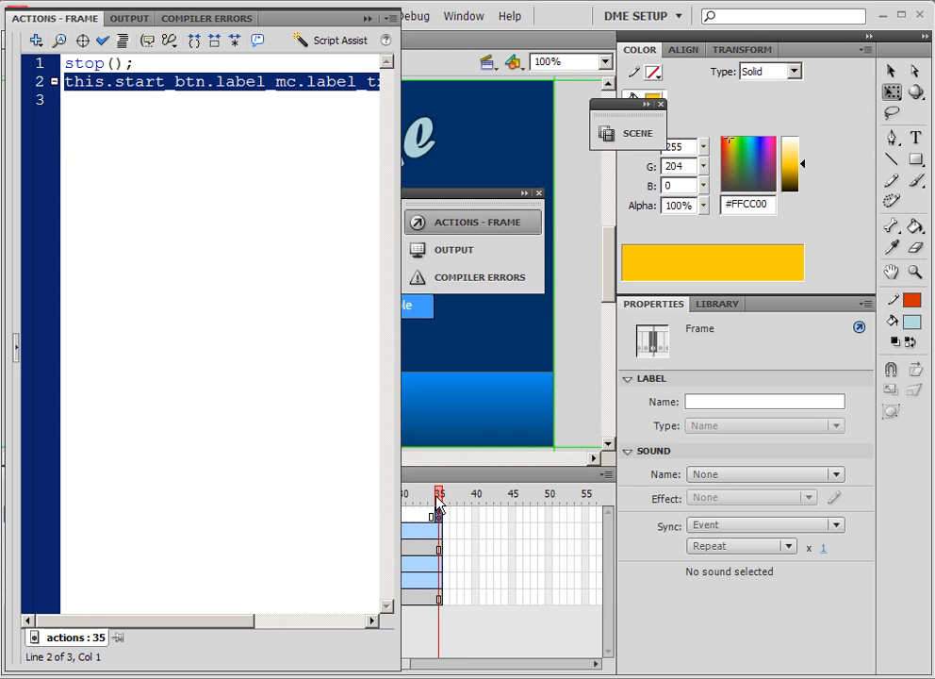
mouse_move(437, 494)
mouse_down()
mouse_move(189, 501)
mouse_move(441, 512)
mouse_up()
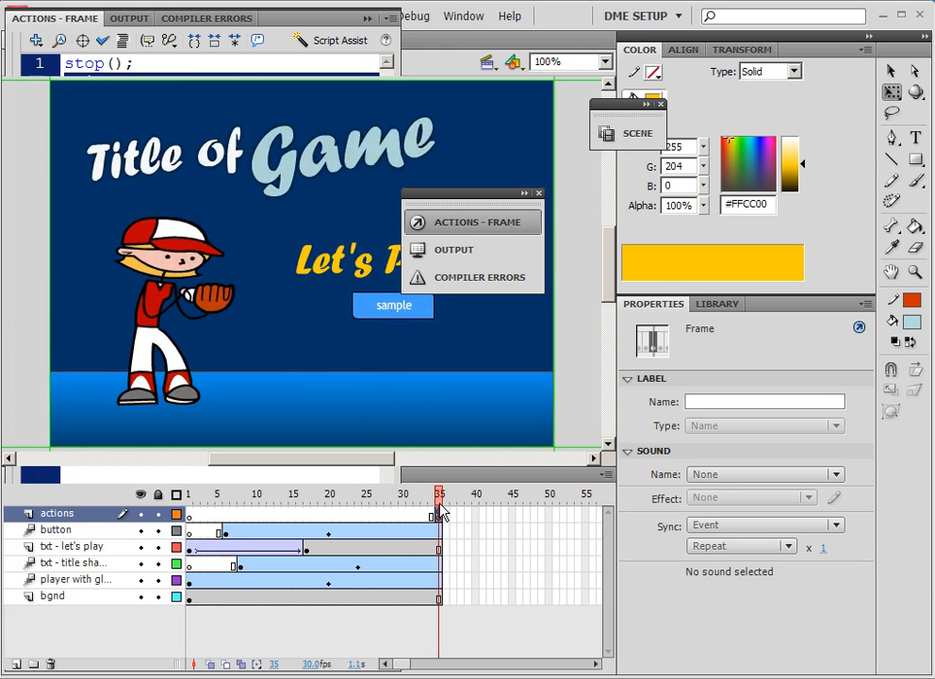
click(436, 232)
click(75, 100)
click(60, 82)
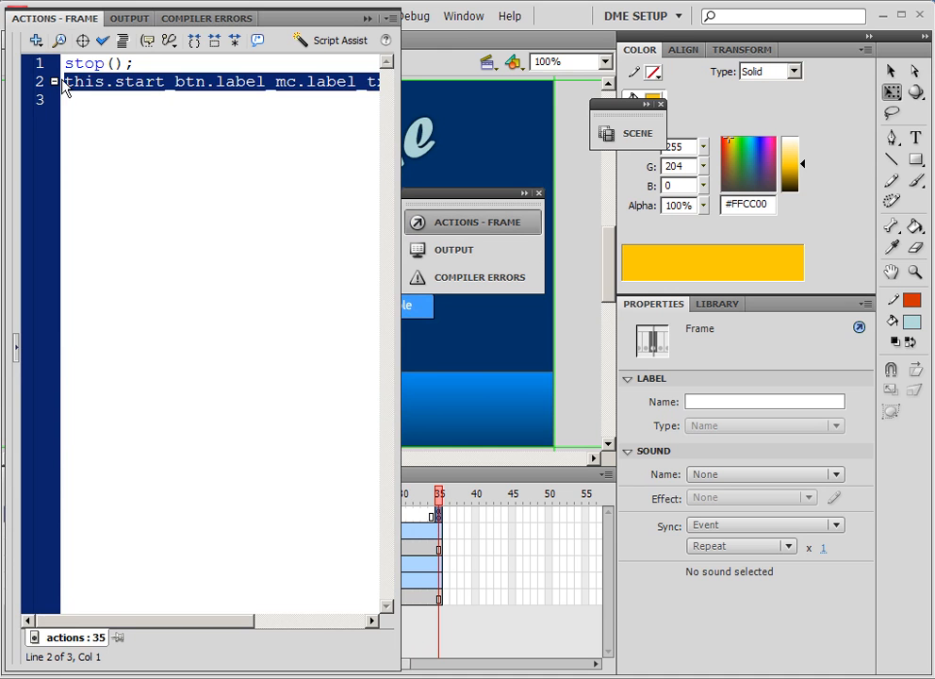
key(Delete)
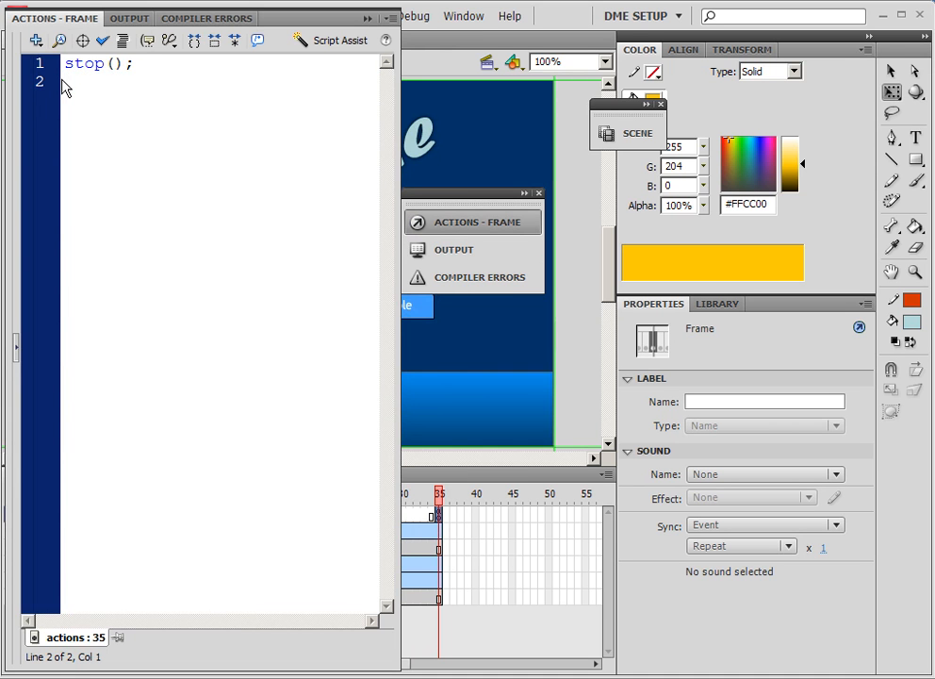
key(BackSpace)
Step: Move the script editor aside and add this.start_btn.label_mc.label_txt.text = "GO ON >"; to frame 1 of the actions layer
drag(313, 21, 659, 127)
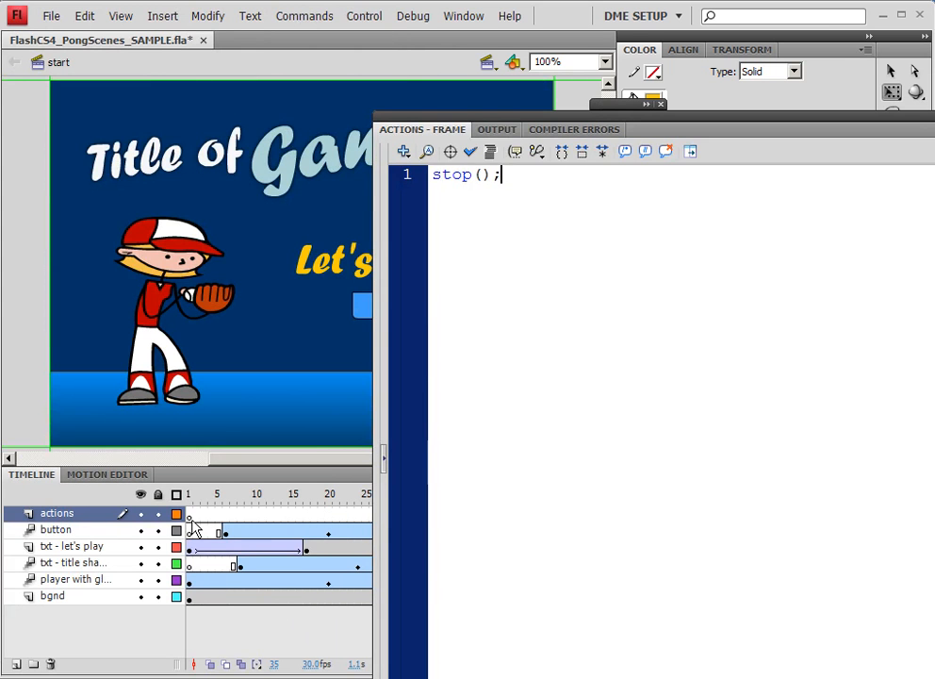
click(190, 518)
click(457, 235)
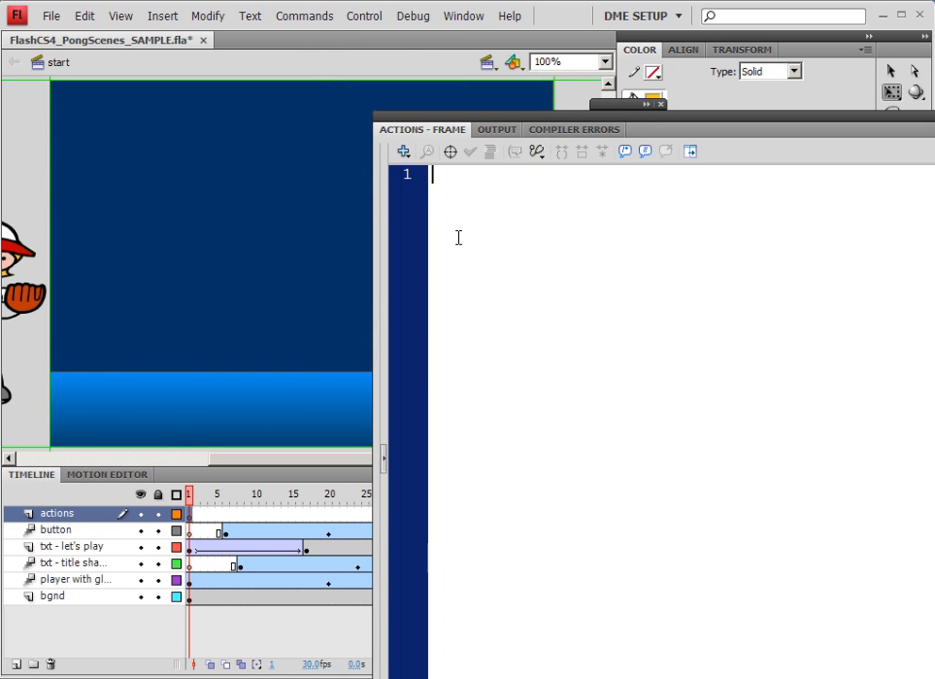
text(this.start_btn.label_mc.label_txt.text = "GO ON>";)
key(Return)
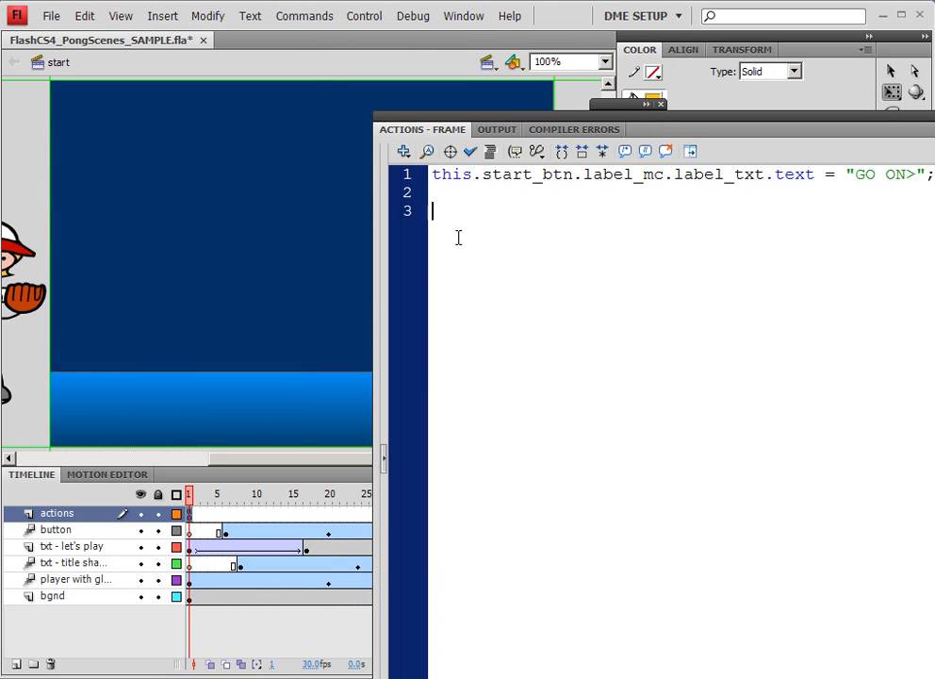
click(897, 174)
Step: Test the movie, read the runtime error in the output, return to the frame script and close the preview
key(ctrl+Return)
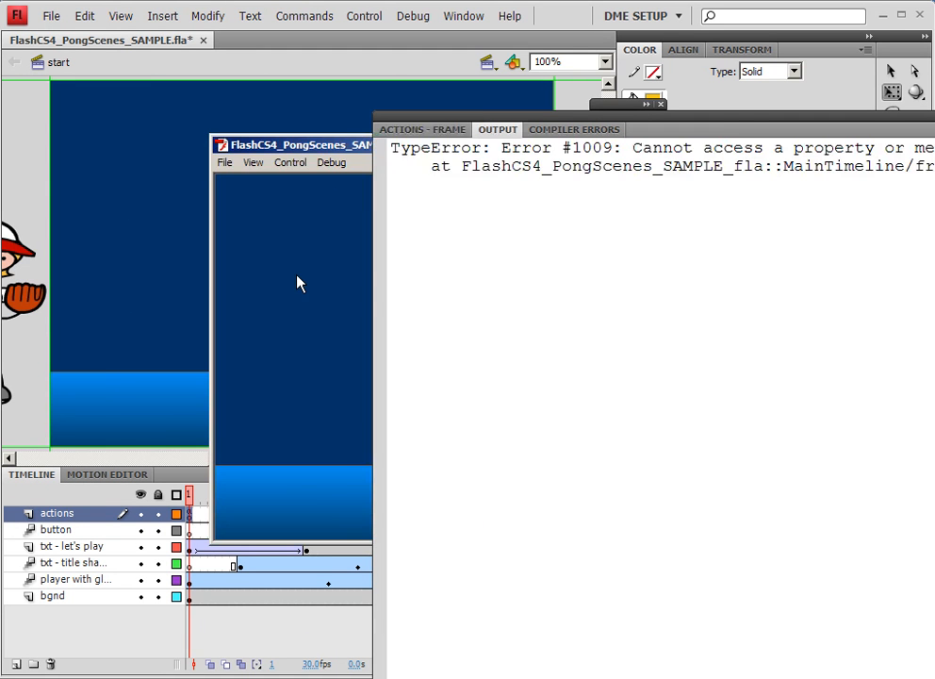
click(784, 179)
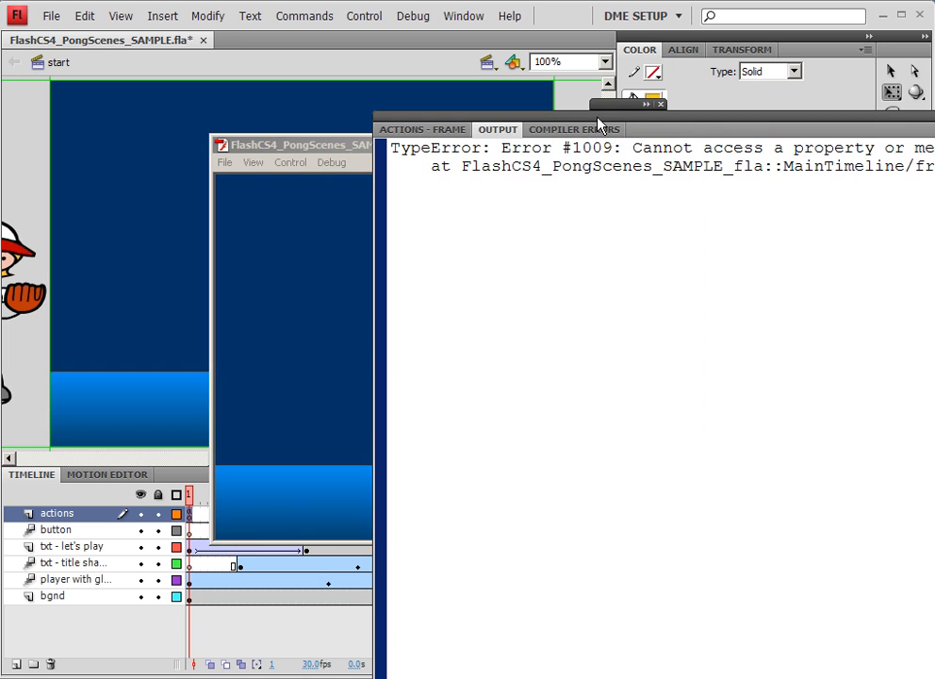
drag(627, 118, 367, 106)
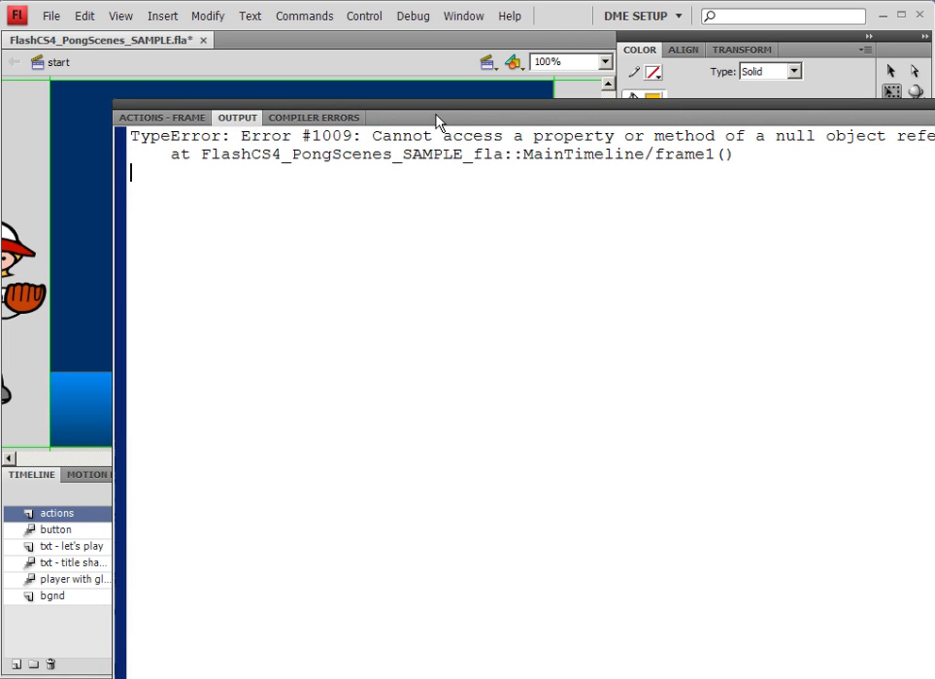
drag(620, 139, 777, 146)
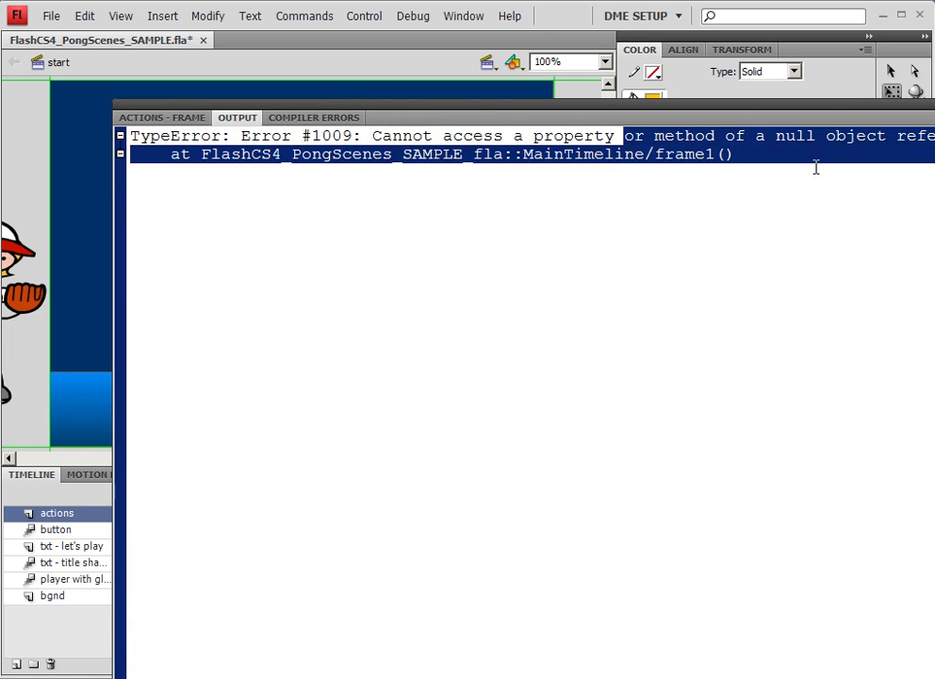
click(143, 119)
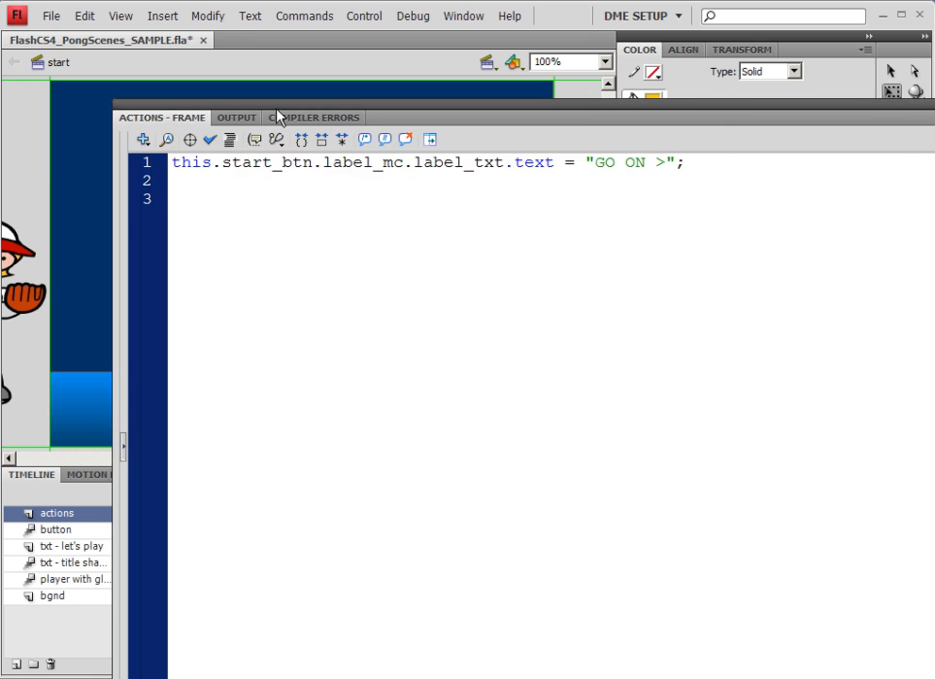
key(ctrl+Return)
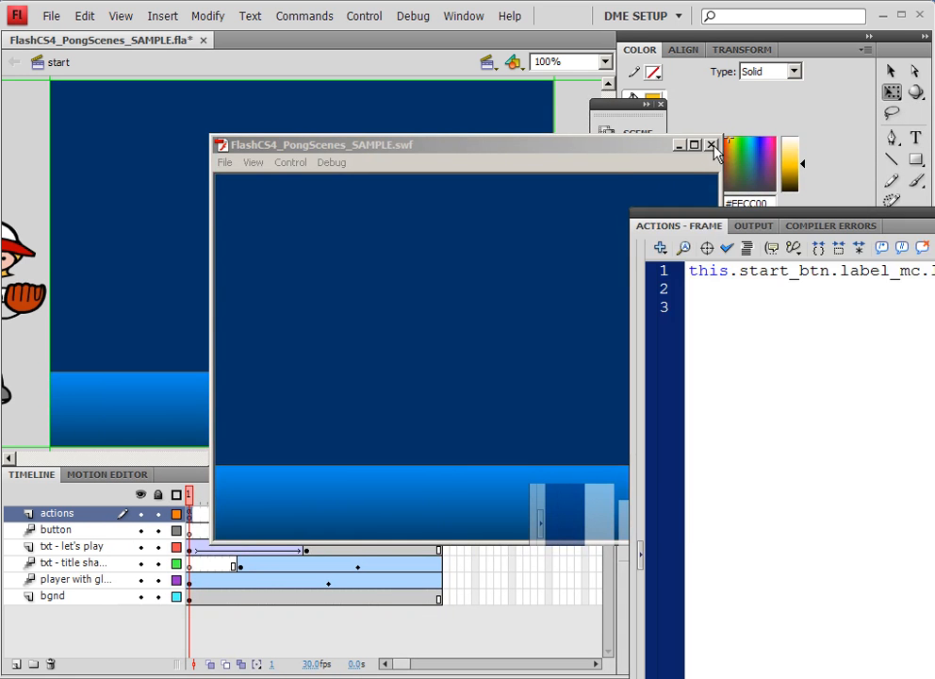
click(710, 145)
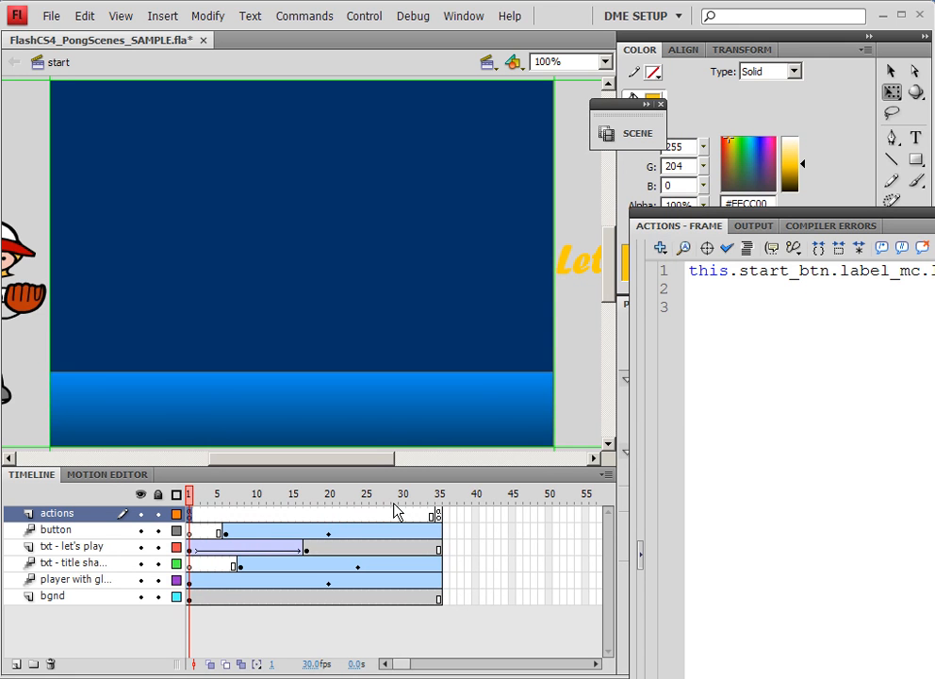
Step: Extend the button layer's motion tween back to frame 1, replacing the empty frames before it
click(227, 531)
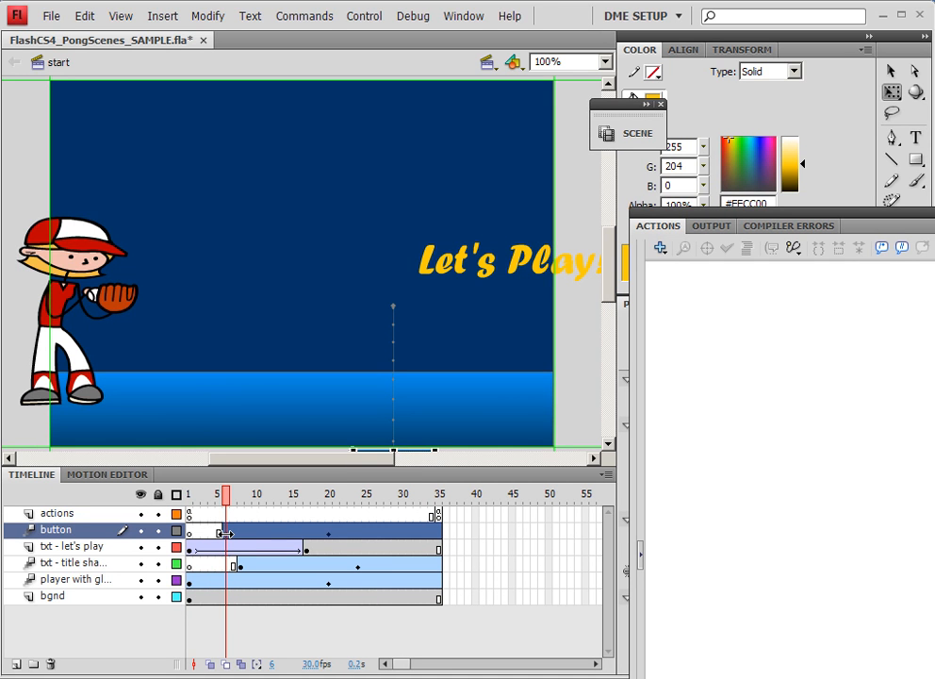
click(190, 531)
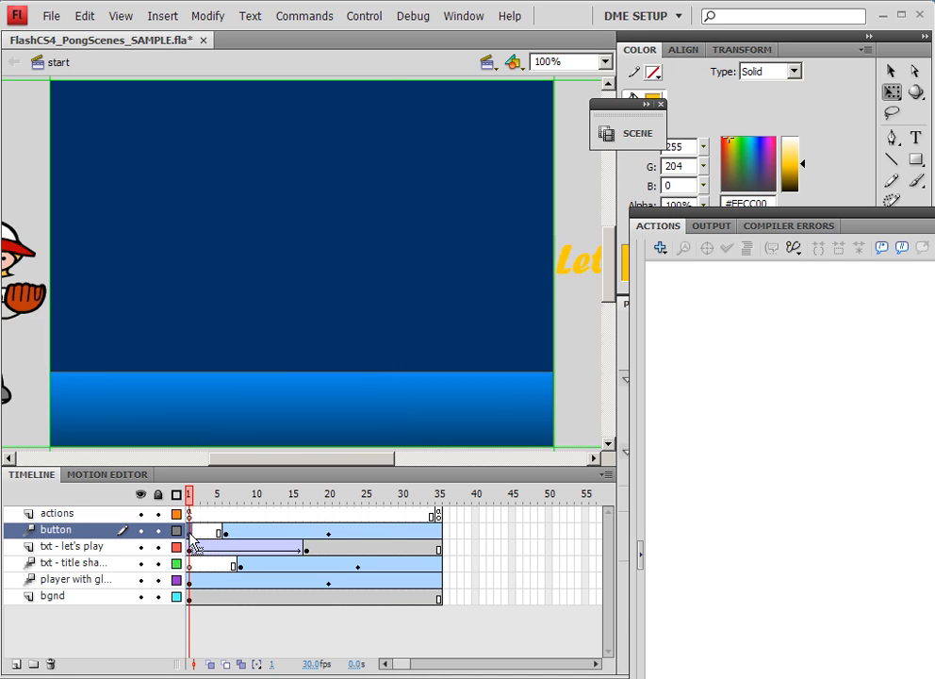
right_click(192, 545)
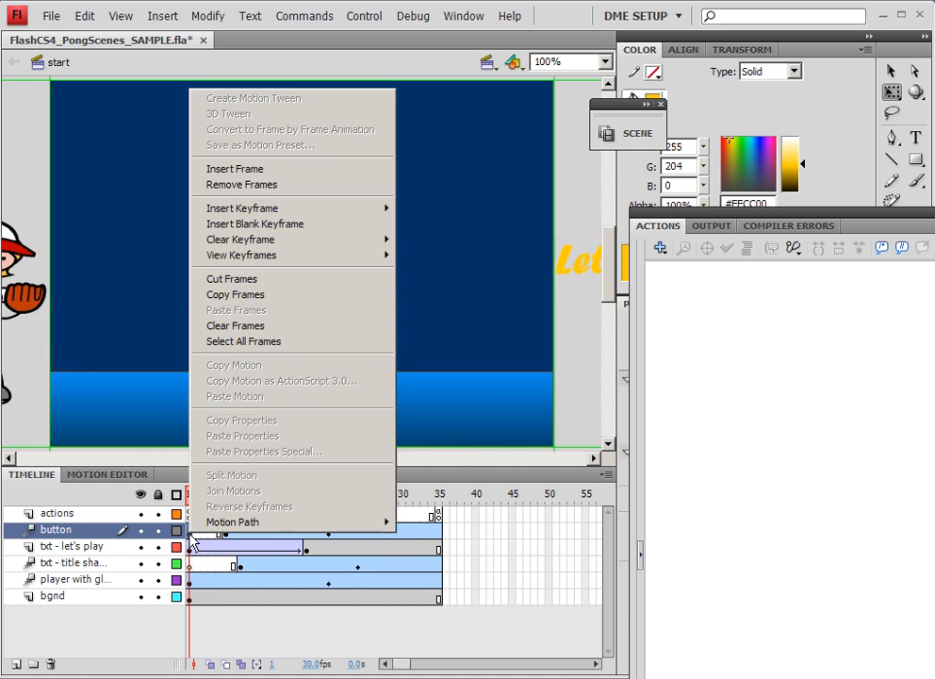
click(227, 531)
scroll(405, 306, down, 3)
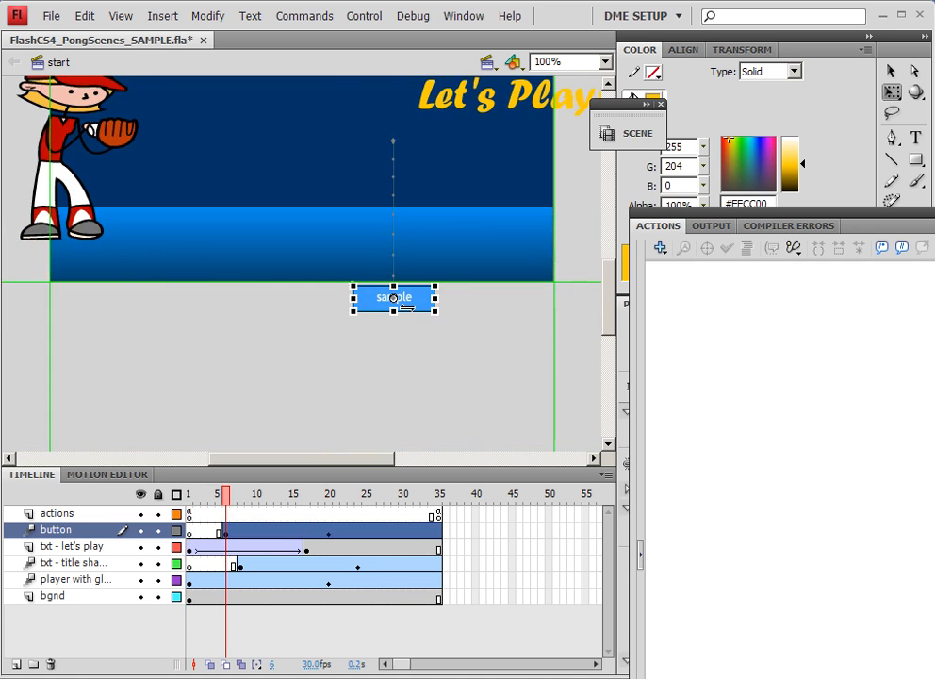
drag(224, 533, 223, 506)
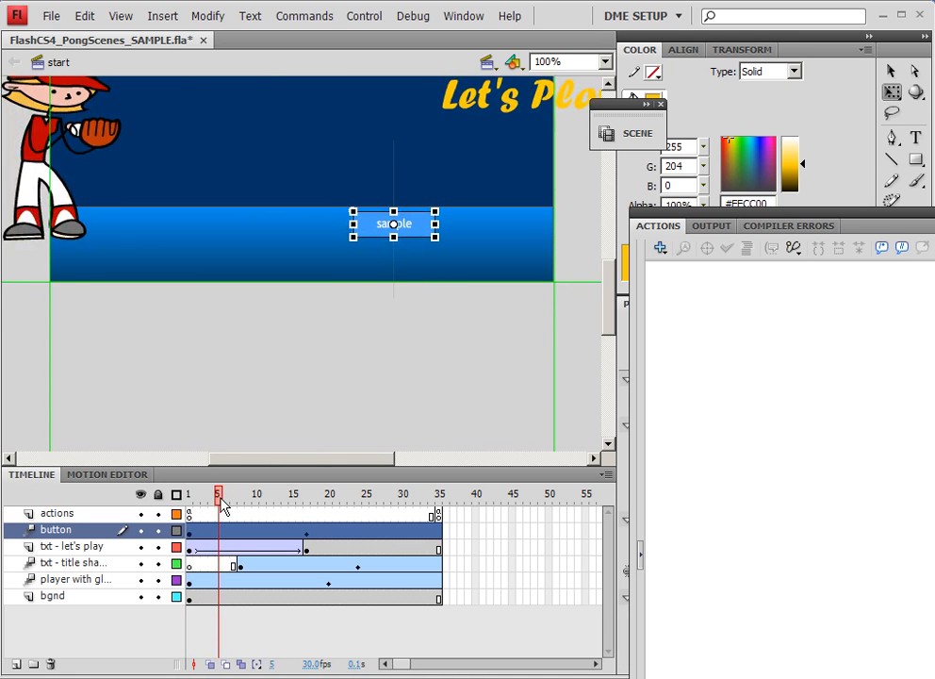
Step: Move the button just below the stage at frame 5, and test the movie to check the animation and label
drag(428, 236, 427, 313)
drag(230, 507, 189, 509)
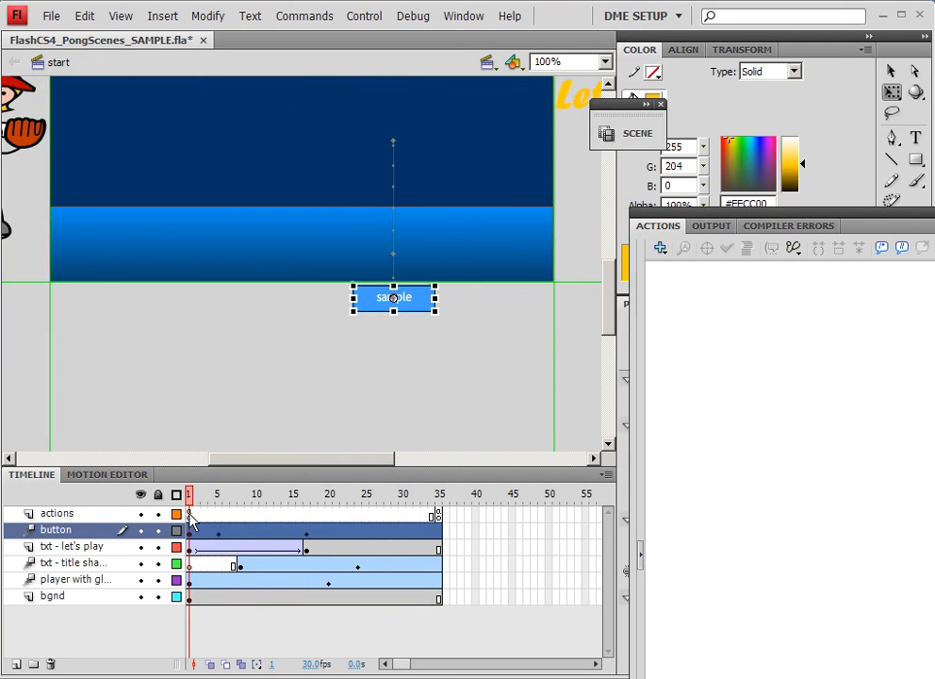
click(190, 514)
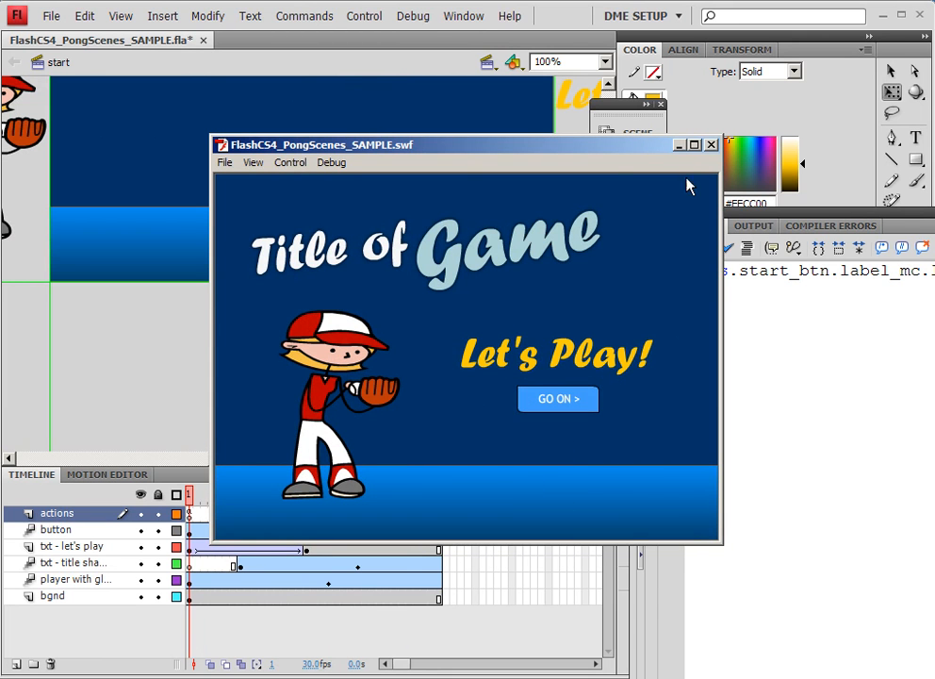
click(711, 145)
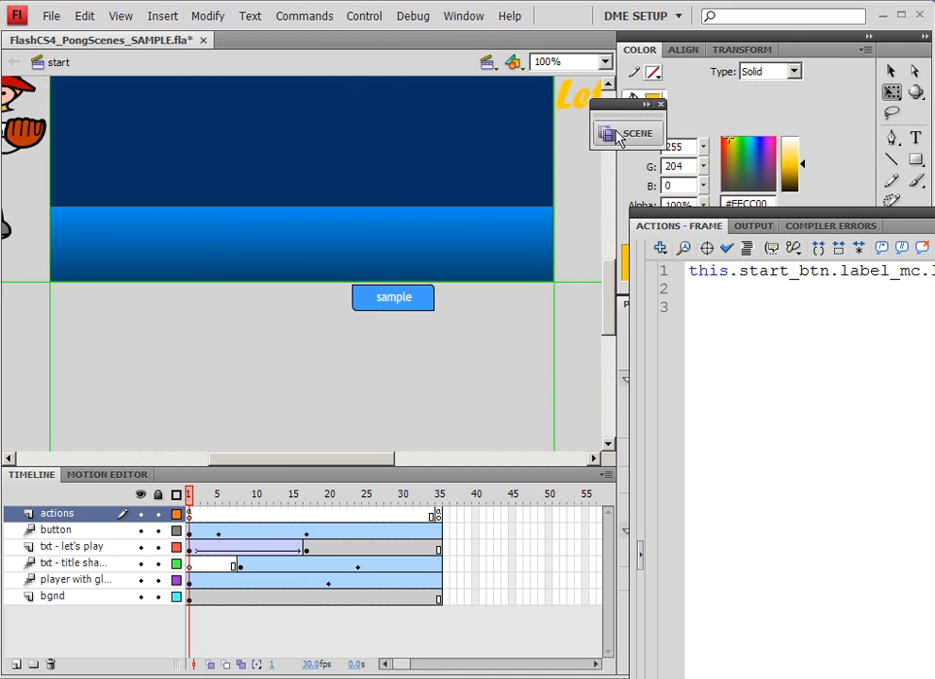
Step: Switch to the end scene and save the document under its existing name
click(488, 63)
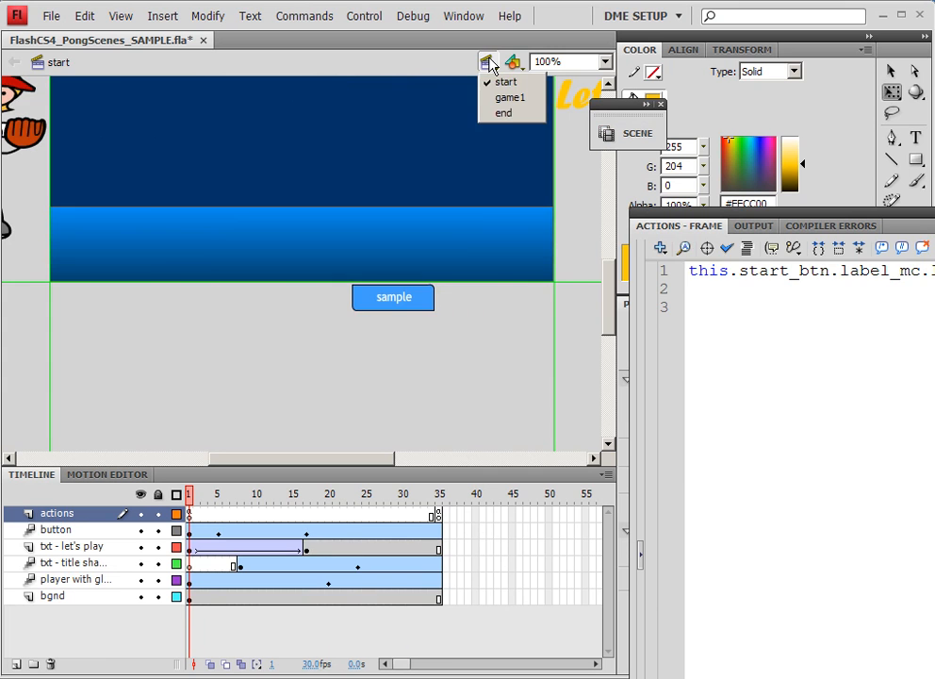
click(505, 114)
drag(360, 149, 360, 325)
key(space)
drag(318, 282, 306, 451)
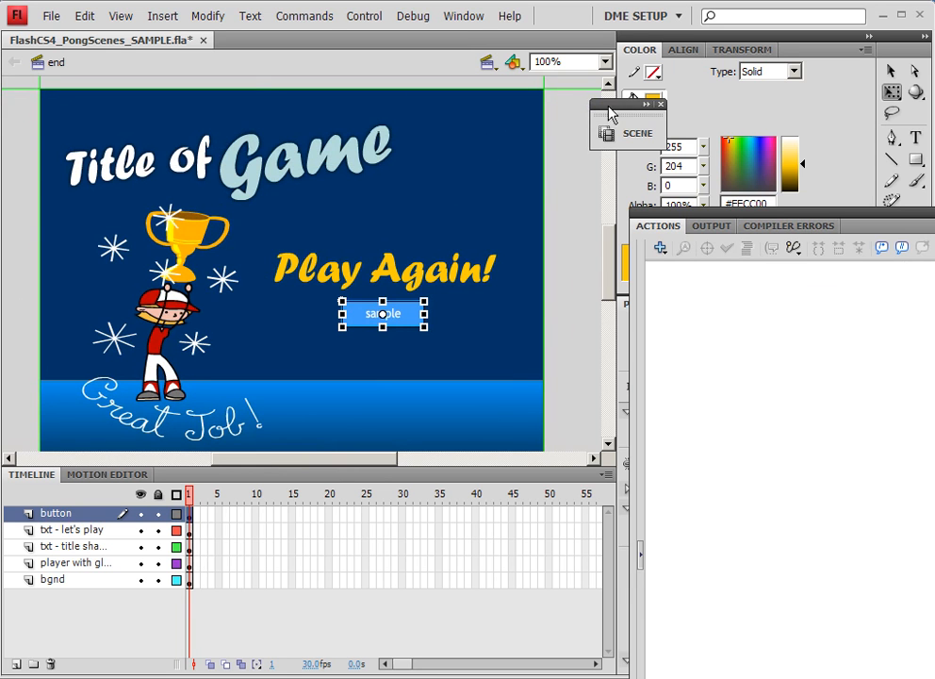
click(51, 17)
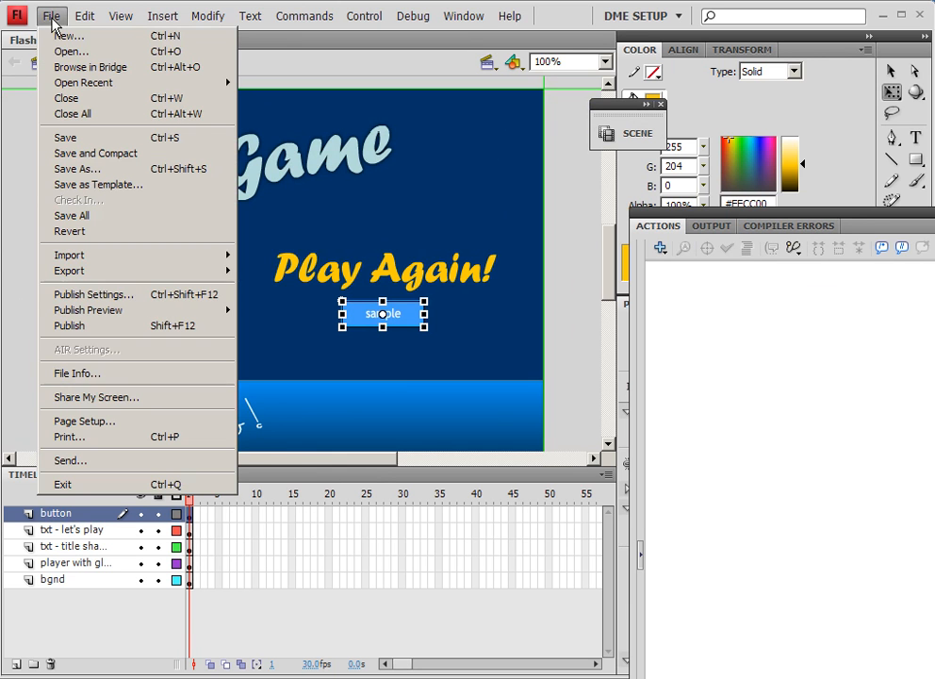
click(75, 136)
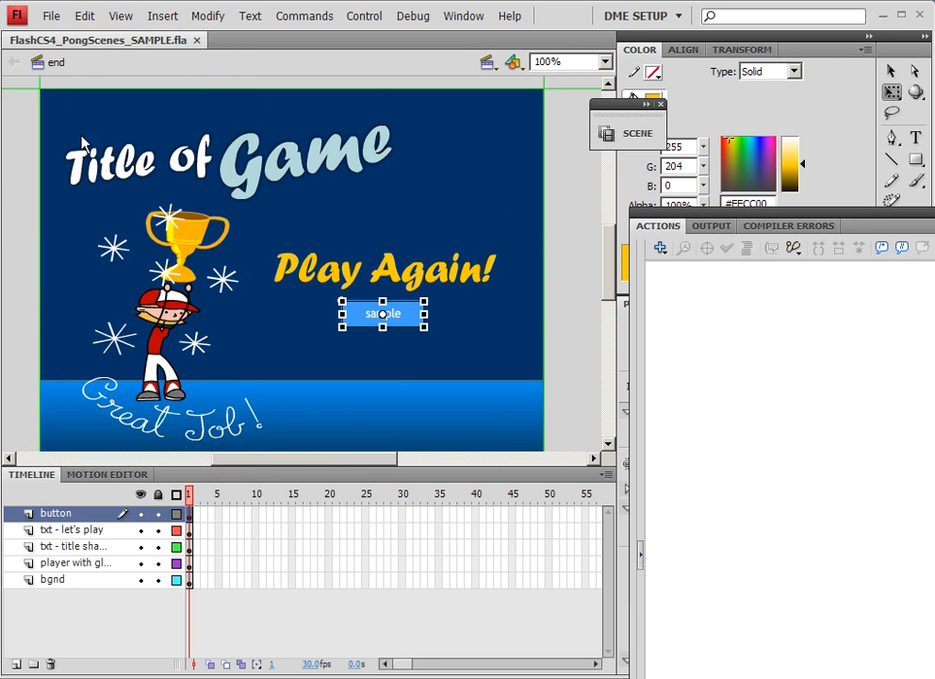